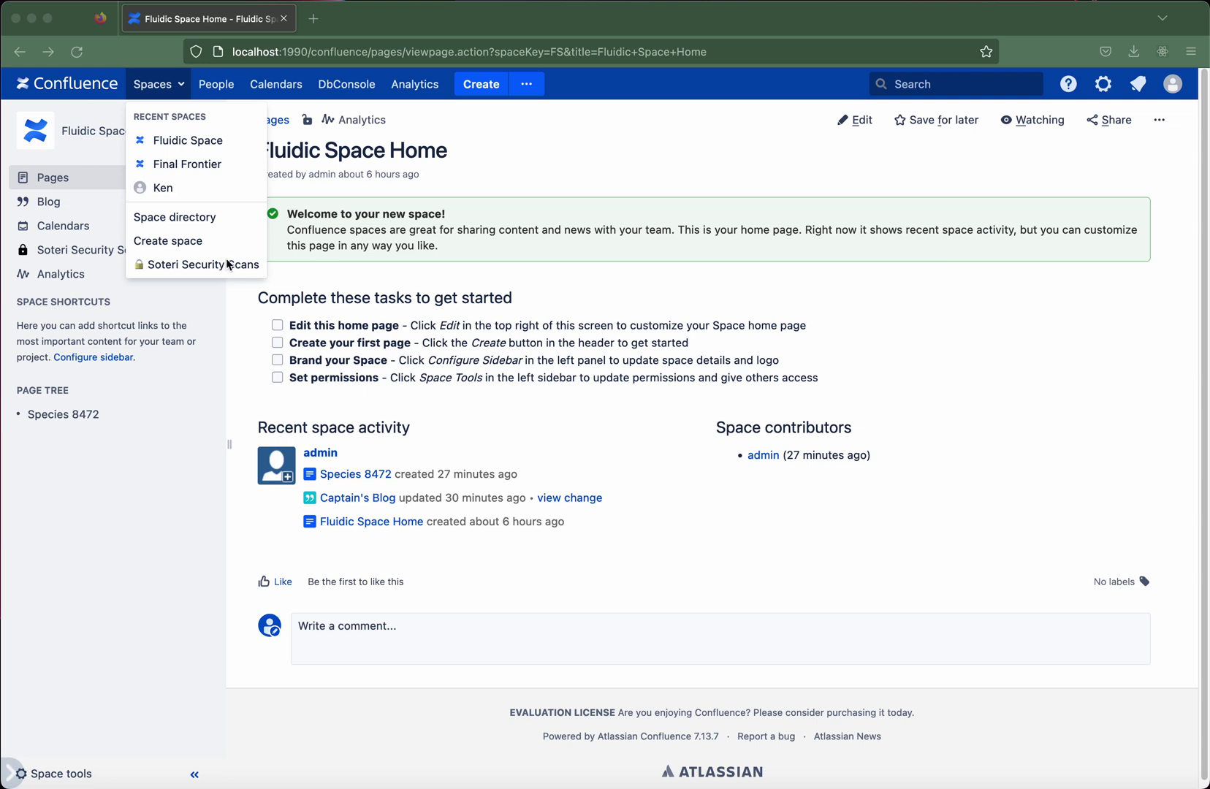
Open the Soteri Security Scans dashboard and check its space type and space name filters.
click(225, 262)
click(225, 265)
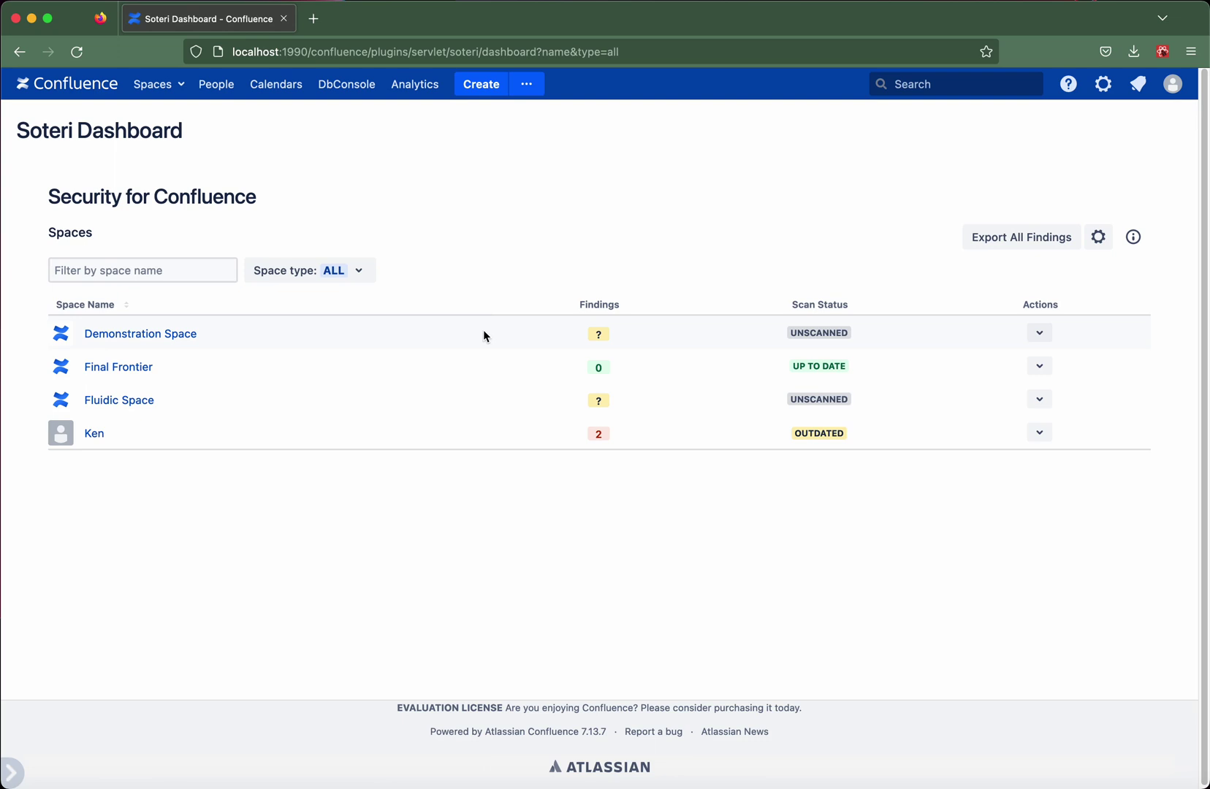
click(336, 267)
click(335, 267)
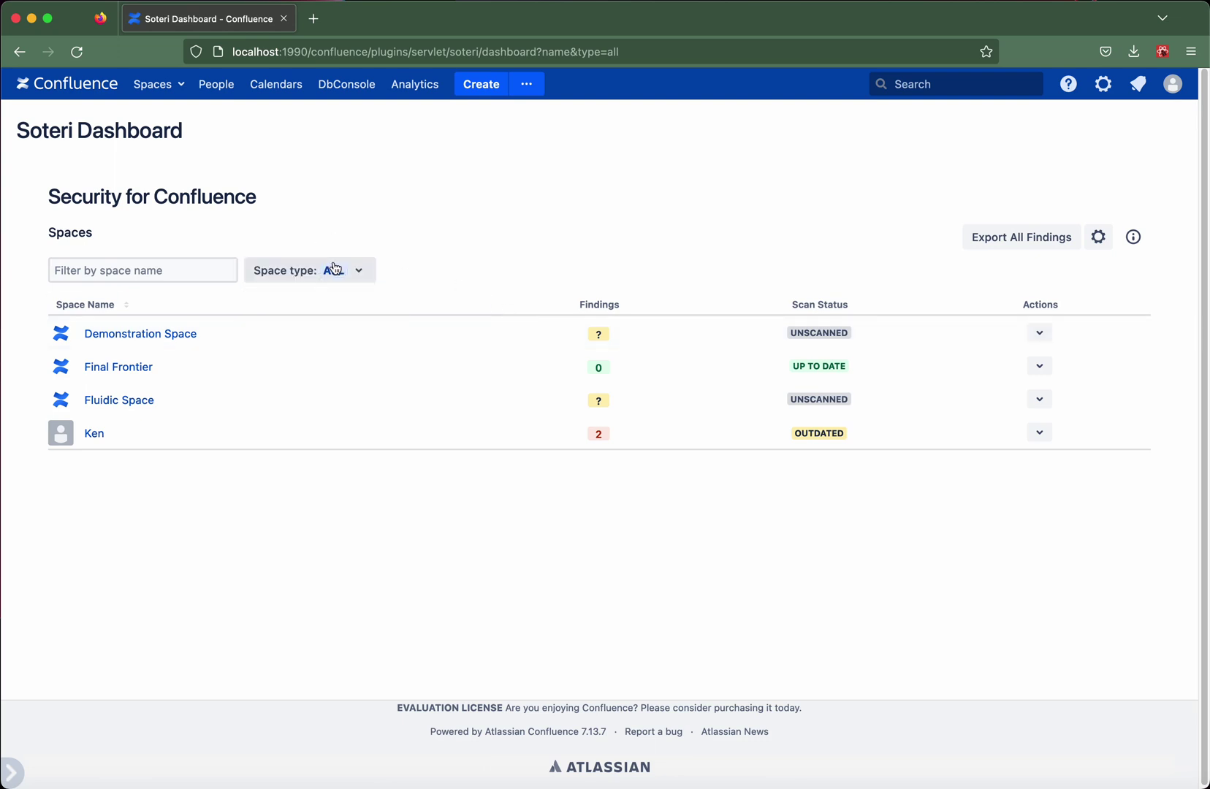
click(146, 271)
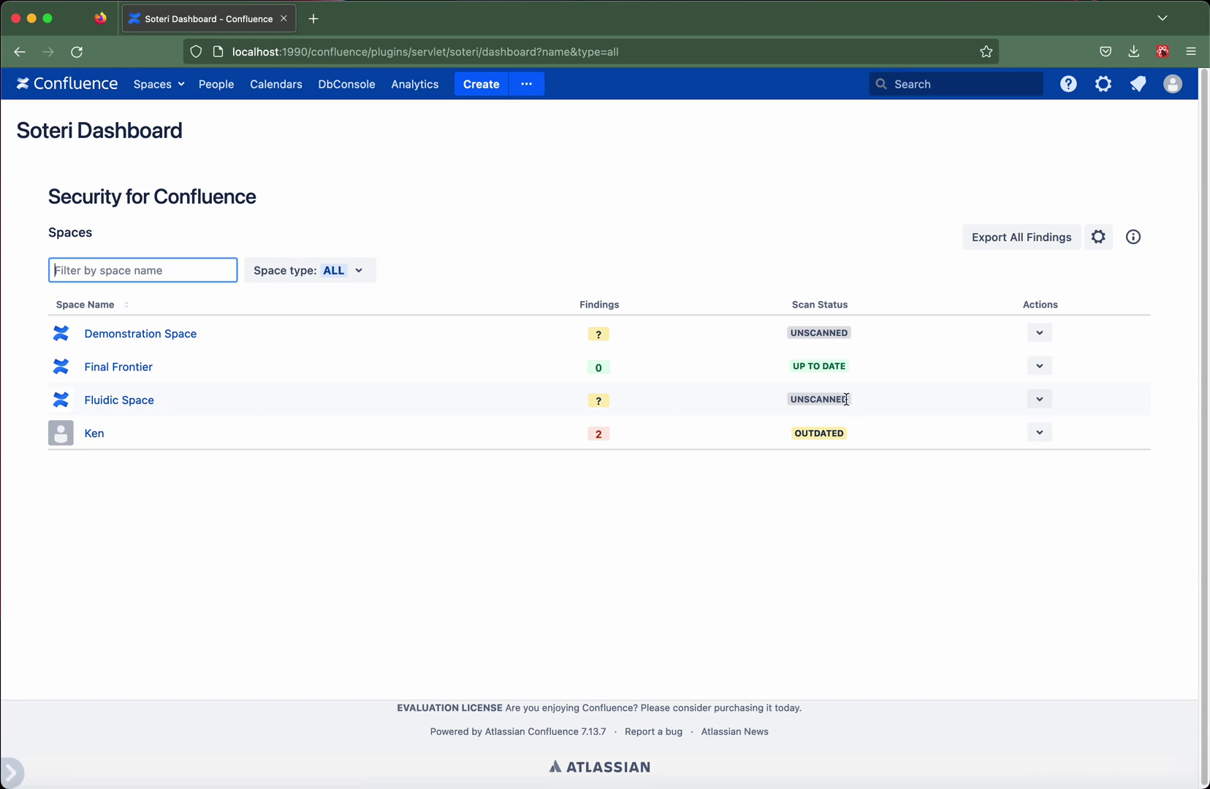
Run a security scan on Fluidic Space and reload the dashboard.
click(1049, 407)
click(1026, 432)
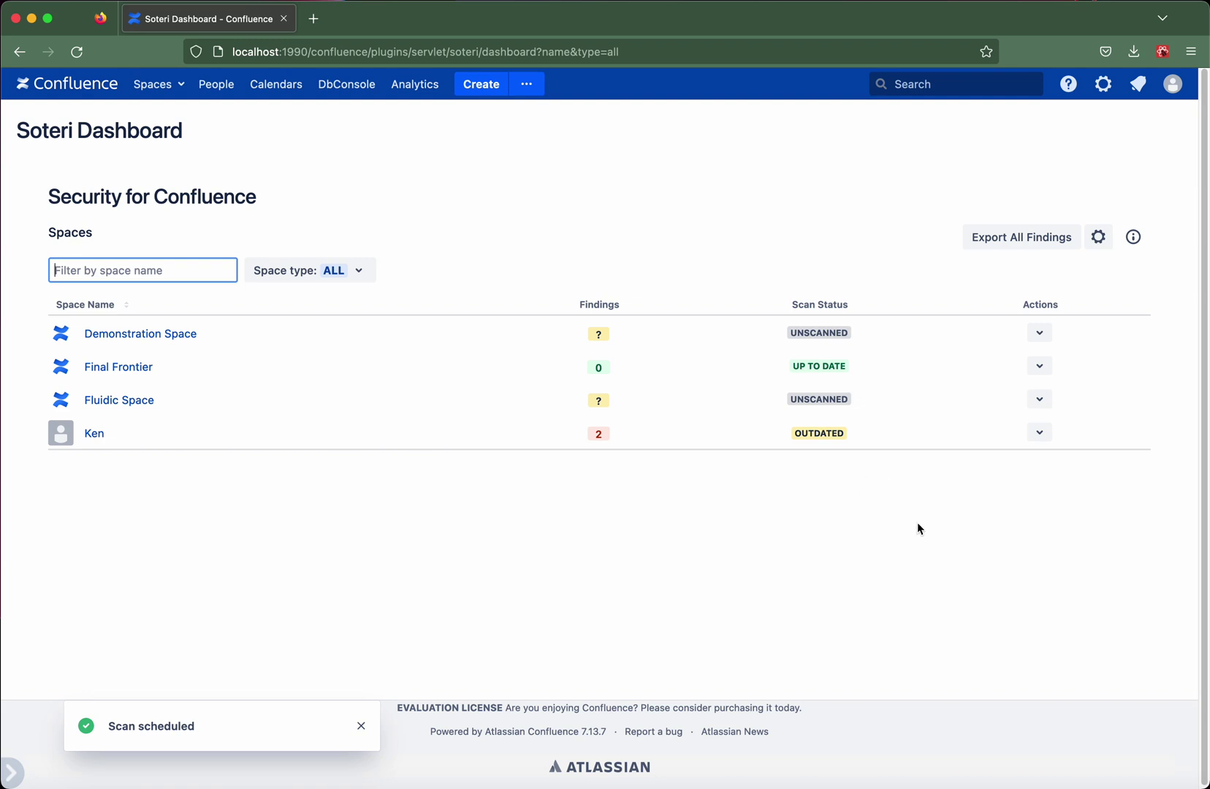
key(Return)
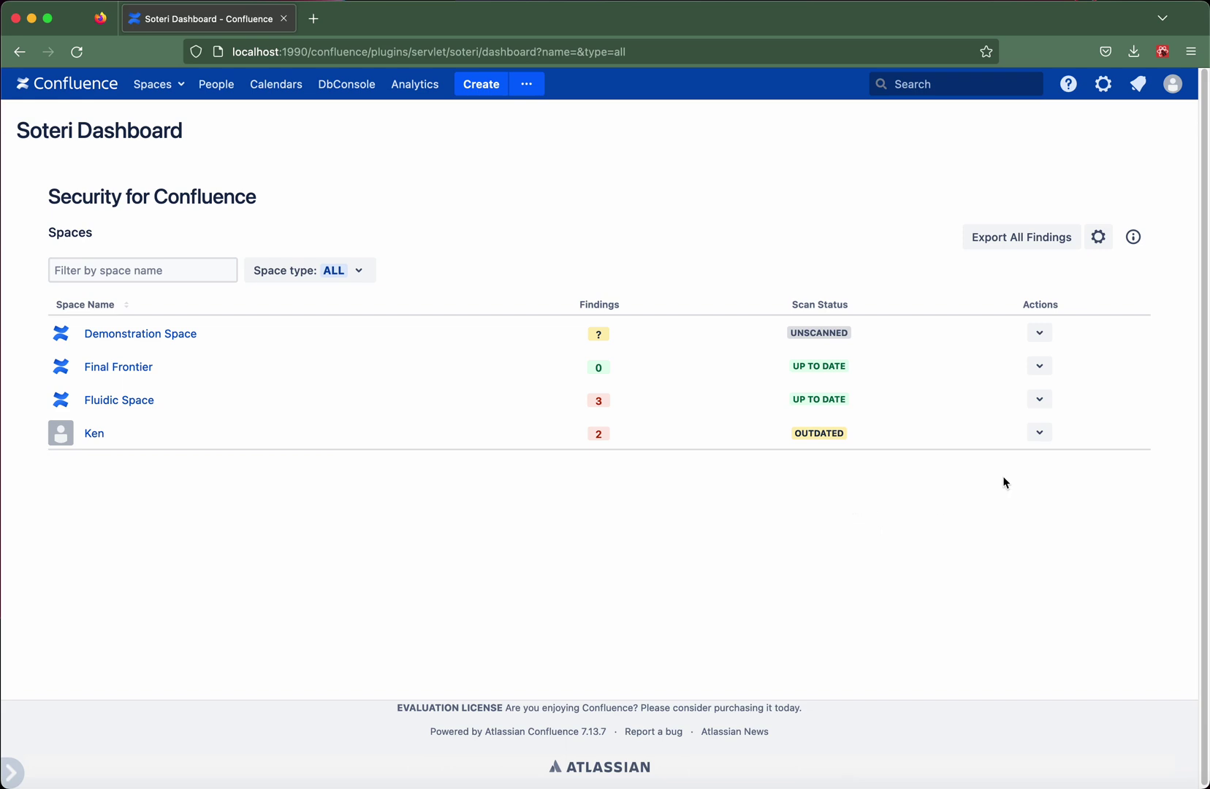
Check the actions available for Fluidic Space and open its scan report.
click(1036, 401)
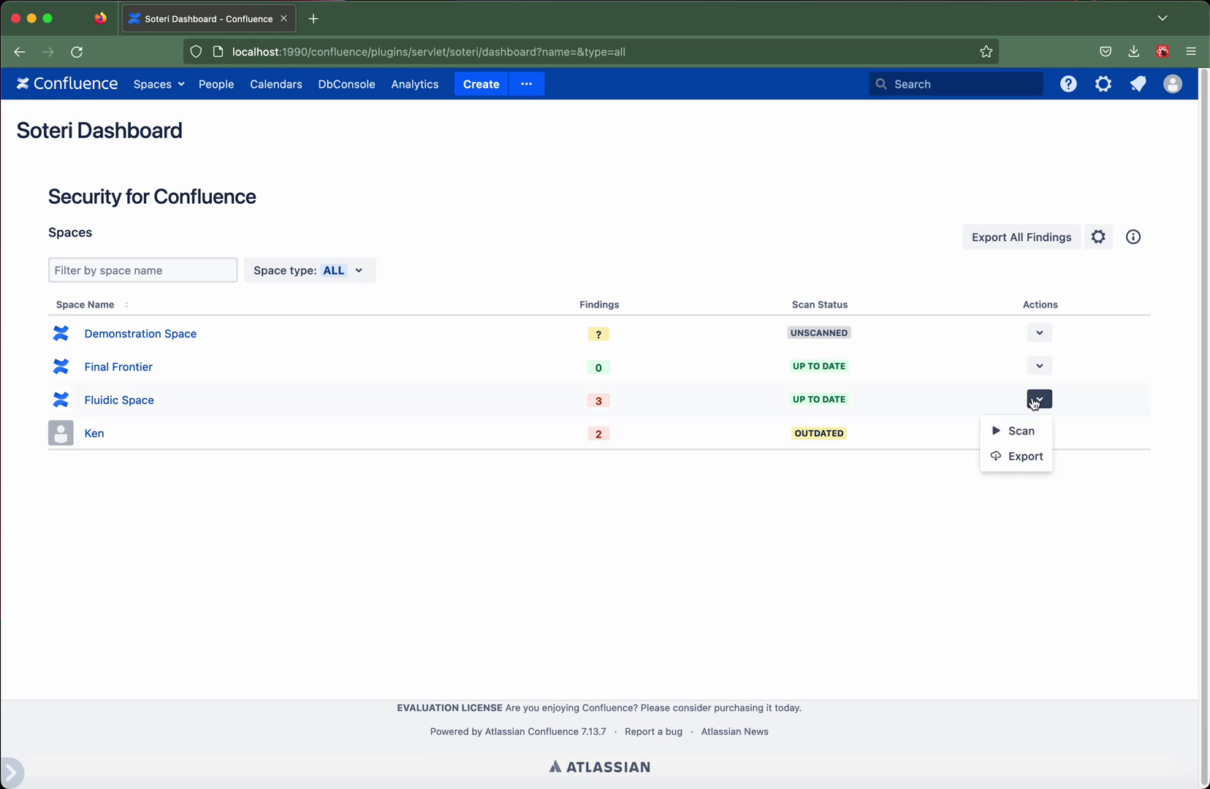
click(999, 496)
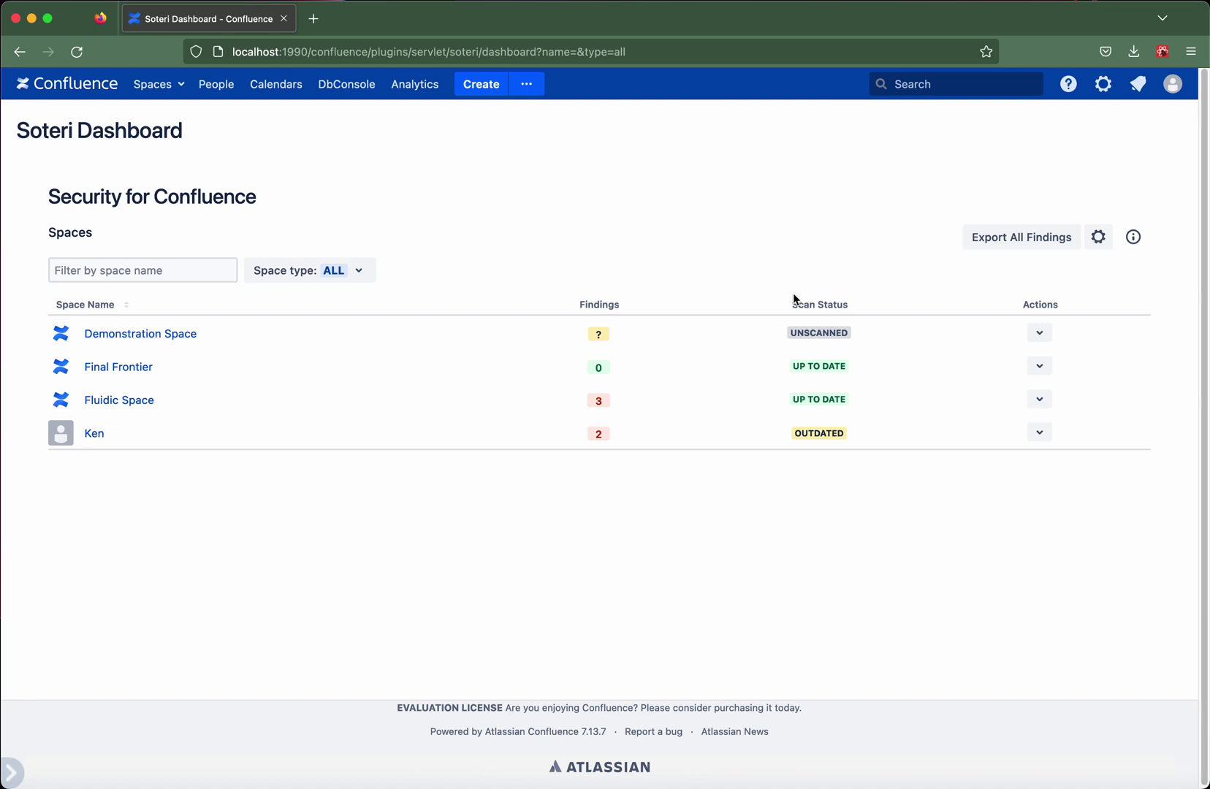
click(126, 403)
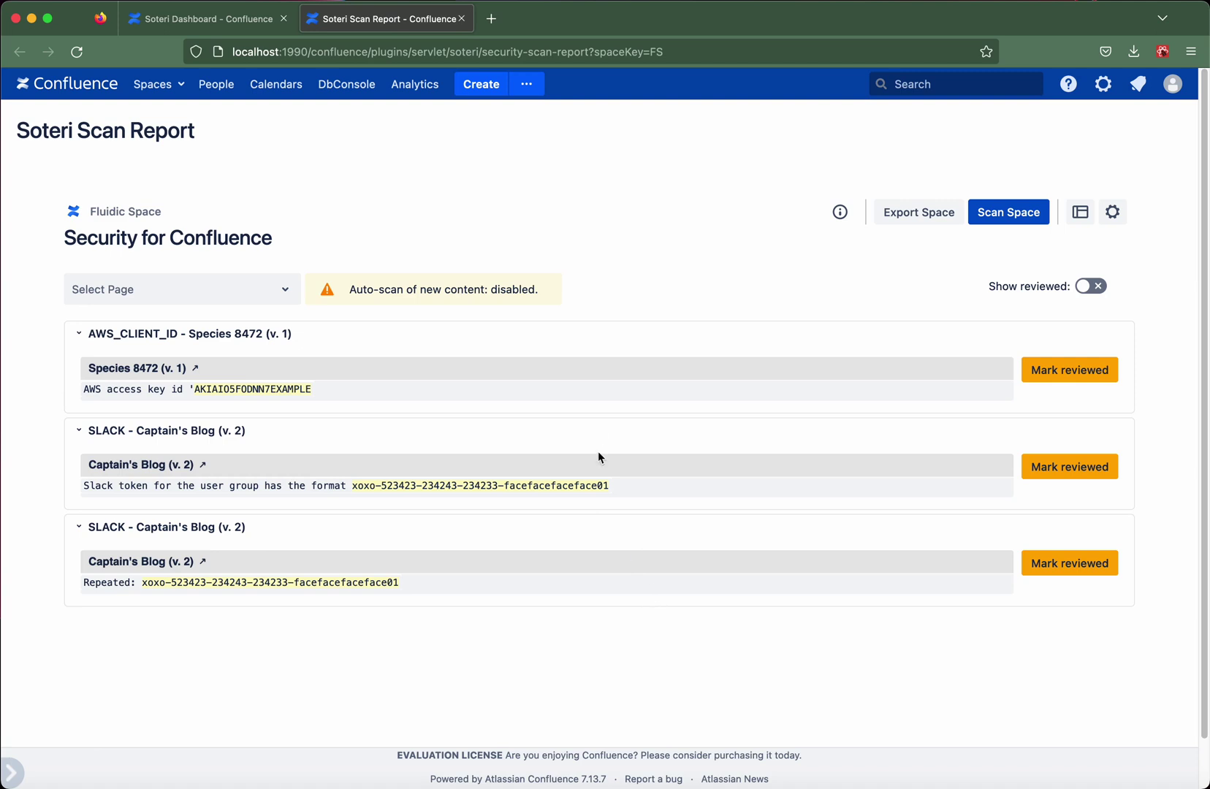
Filter the scan report to the Species 8472 page and check its available versions.
click(215, 289)
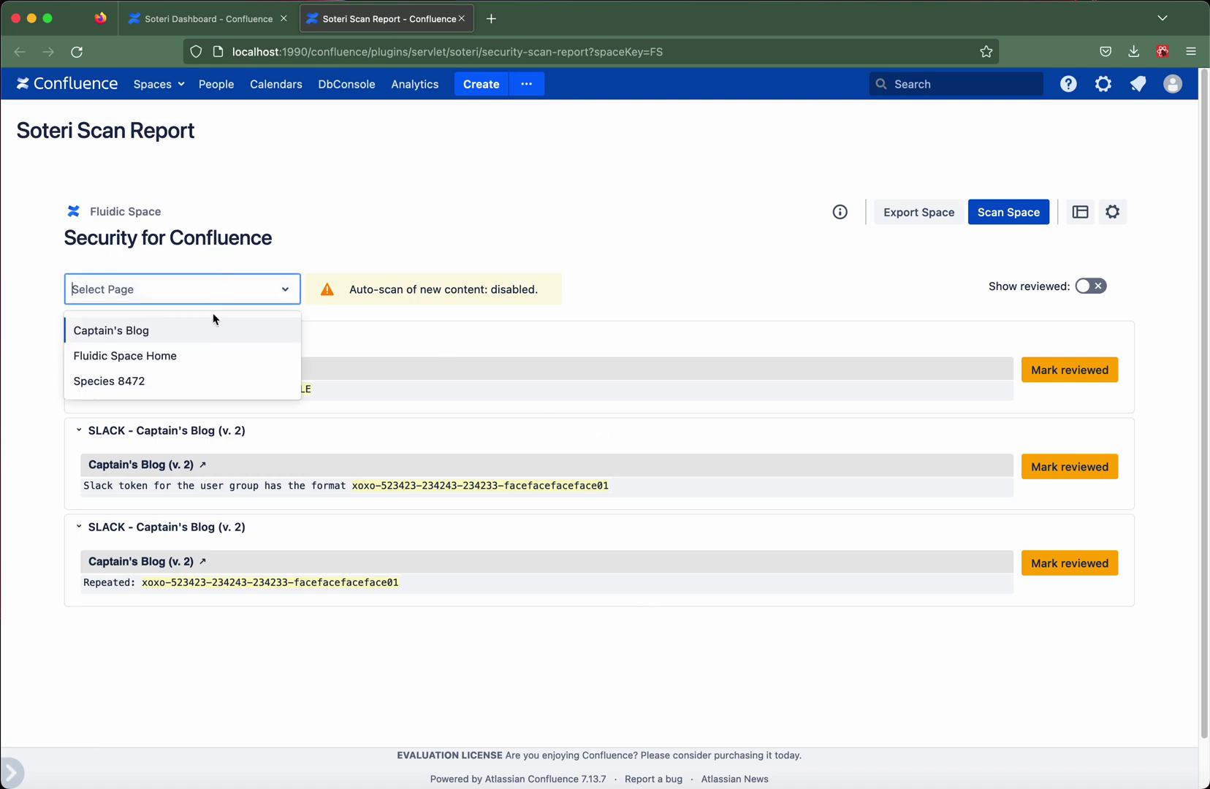
click(181, 380)
click(357, 297)
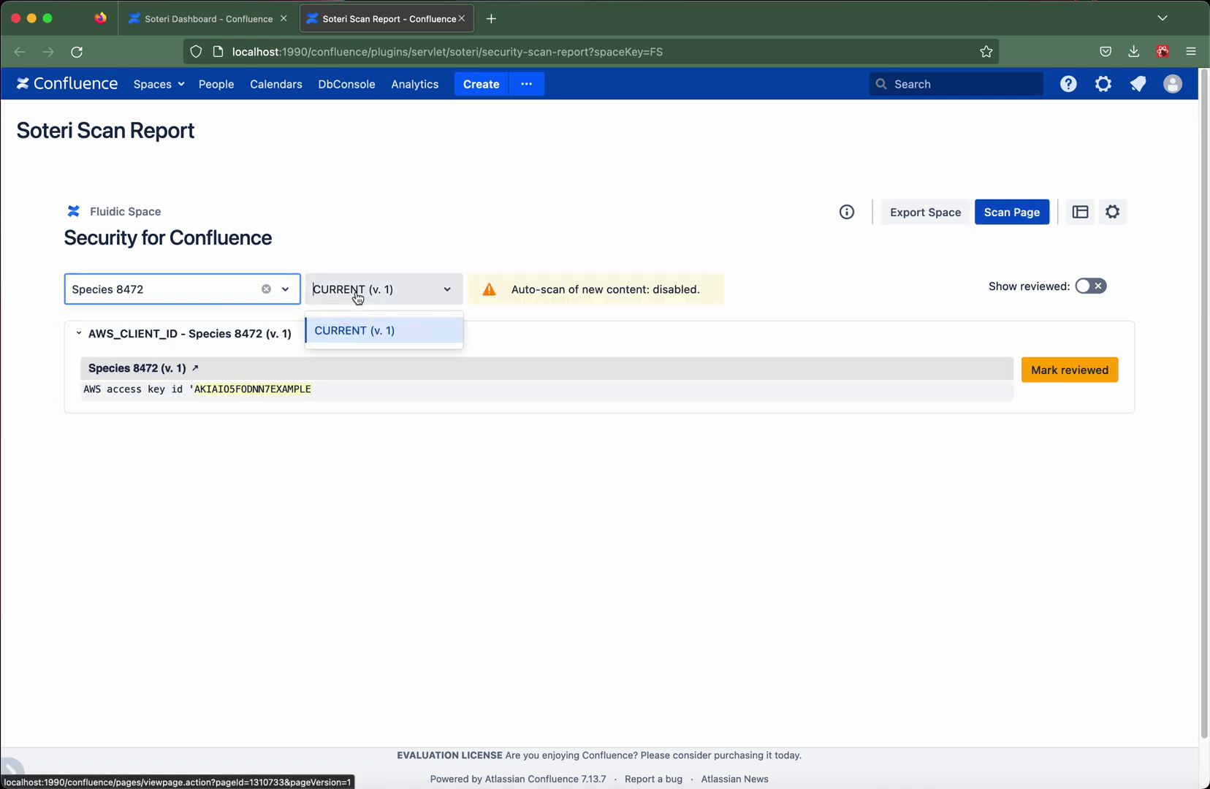
click(349, 300)
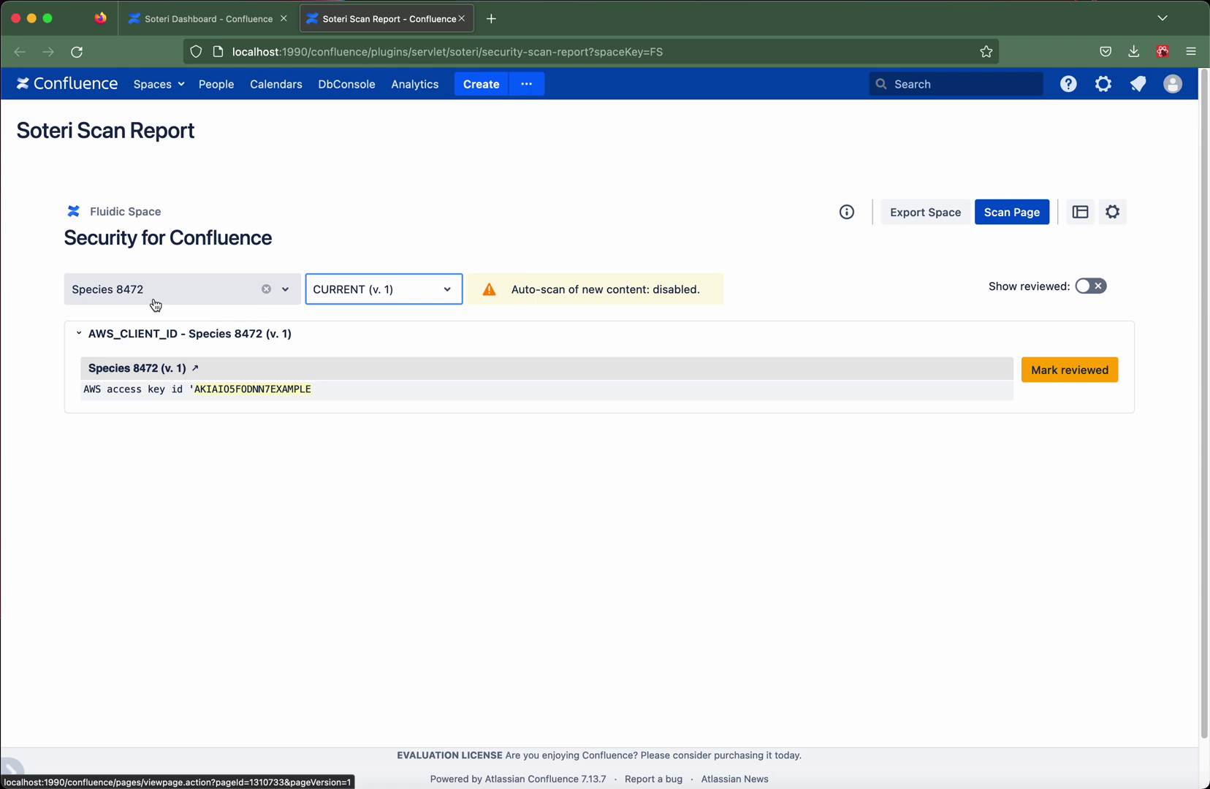
View the findings for version 1 of Captain's Blog, and clear the page filter.
click(155, 304)
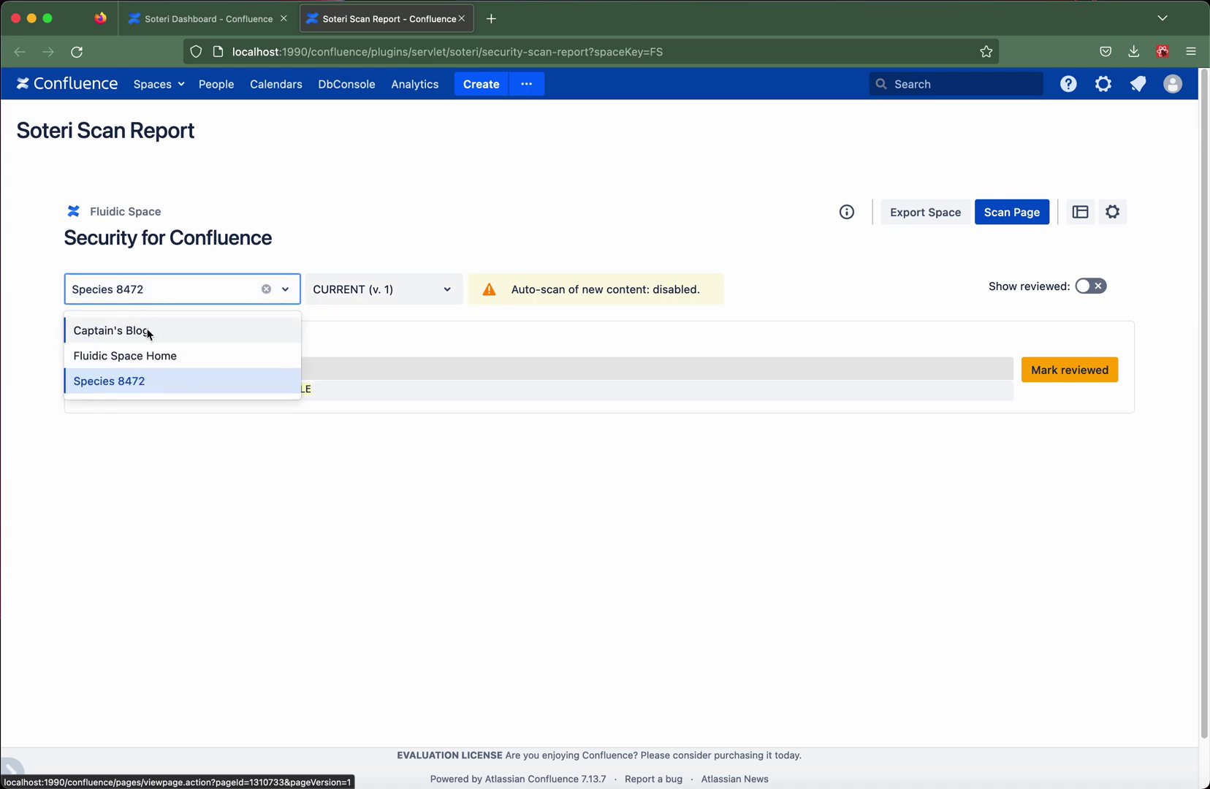
click(106, 333)
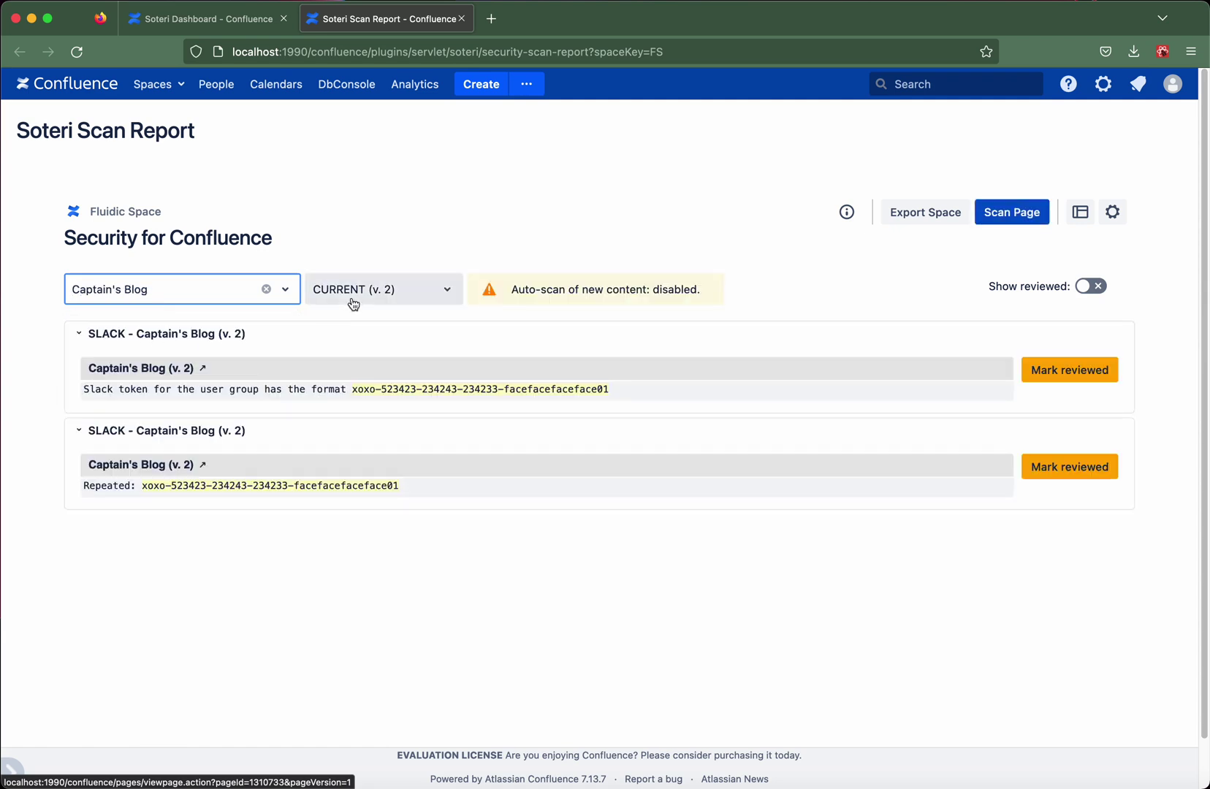
click(347, 292)
click(344, 354)
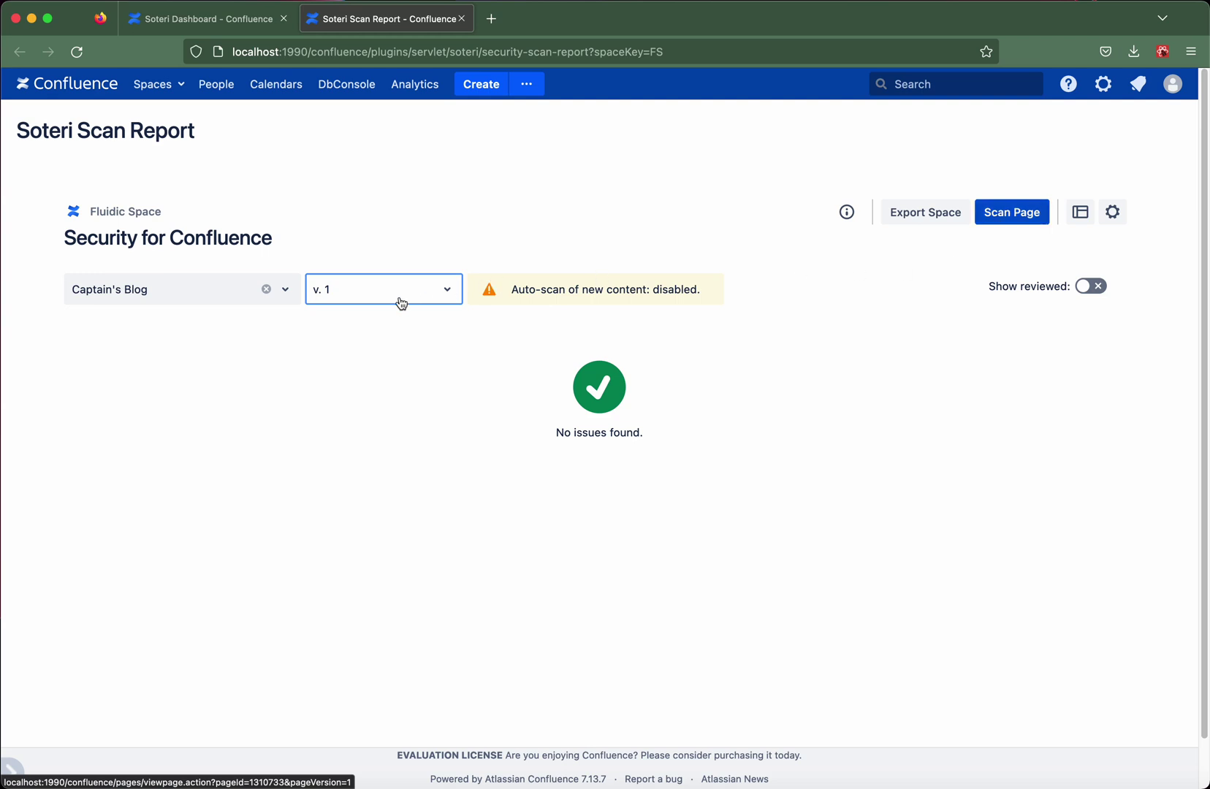
click(267, 289)
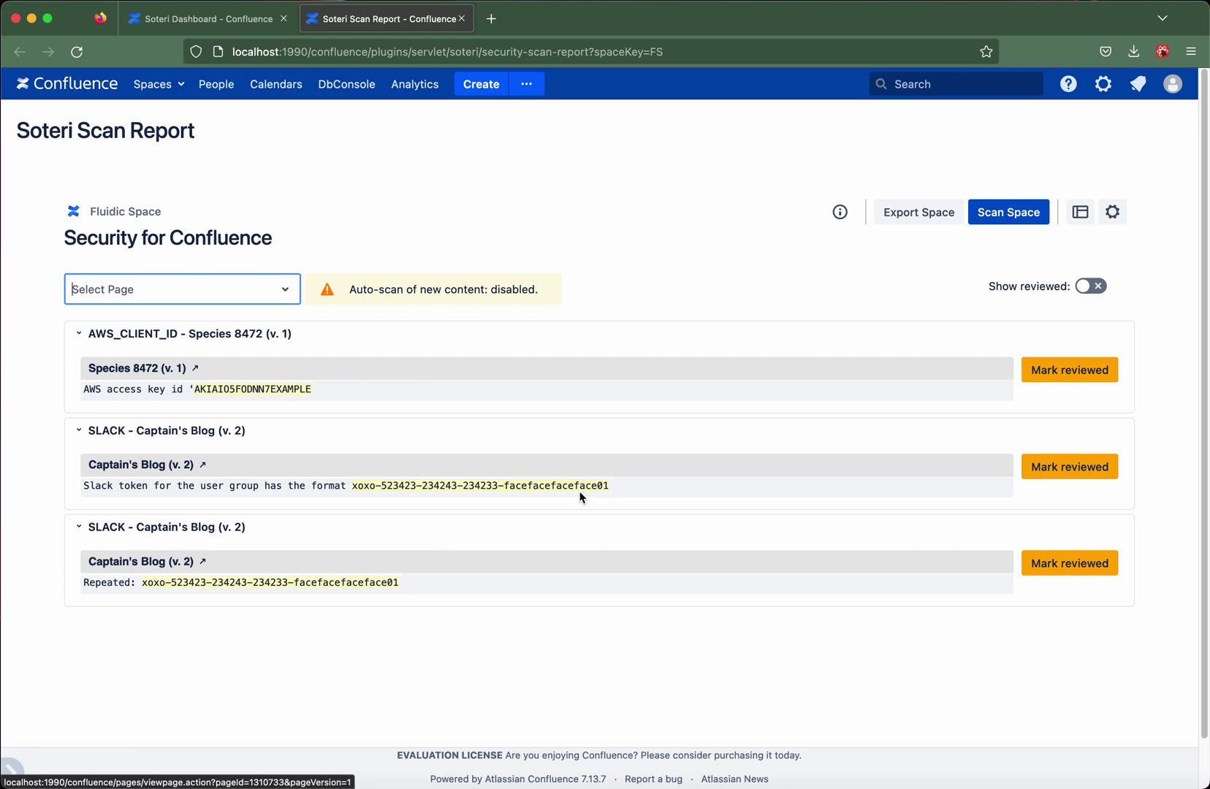
Mark the first Slack token finding in Captain's Blog as reviewed, and show reviewed findings in the report.
click(1036, 466)
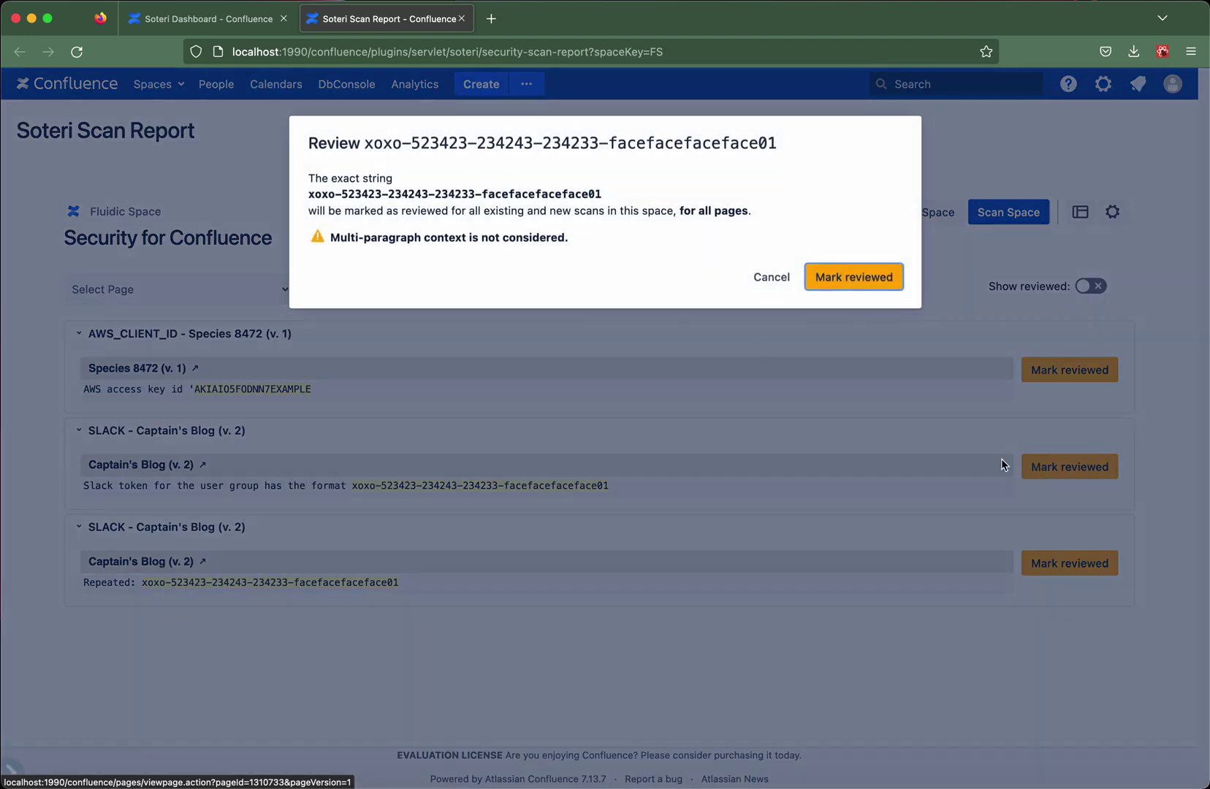
click(865, 280)
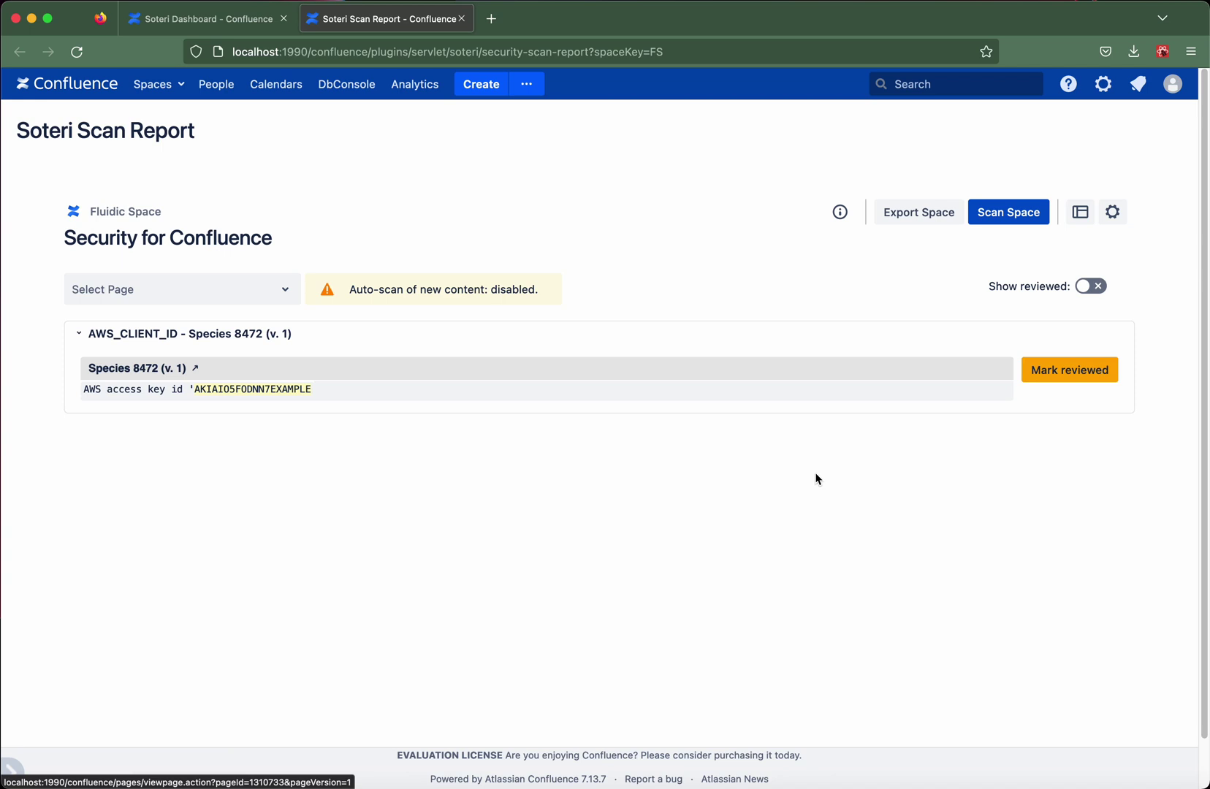
click(1091, 285)
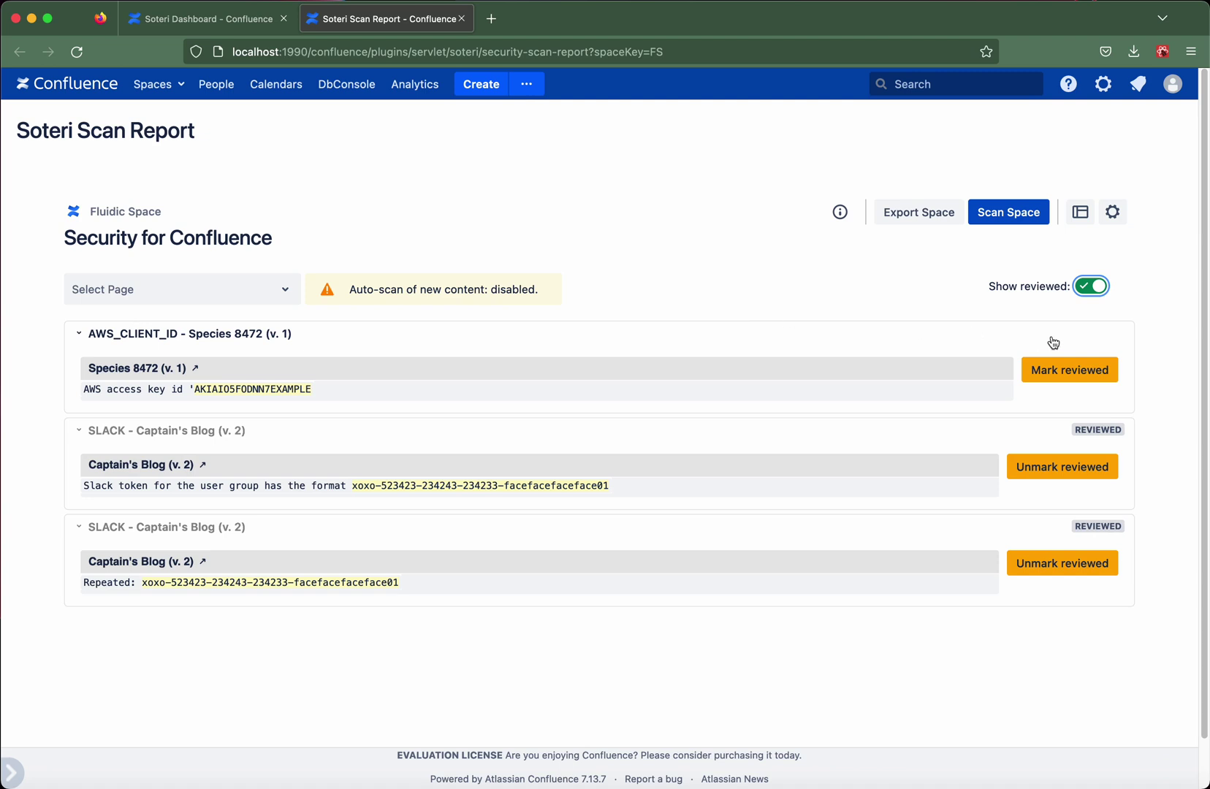
Open the Security for Confluence settings and enable keeping space scan reports up-to-date.
click(1114, 215)
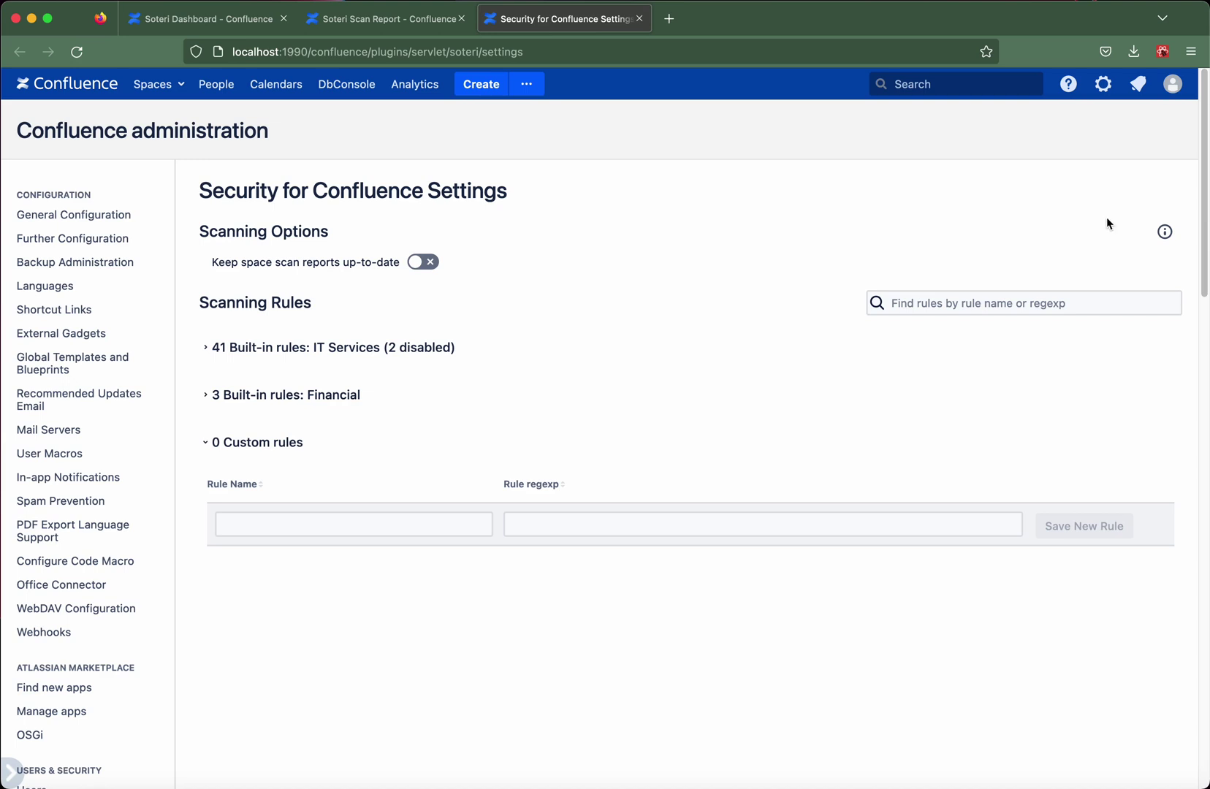
click(420, 263)
Disable the AWS_CLIENT_ID rule among the built-in IT Services rules, and collapse that rule group.
click(355, 348)
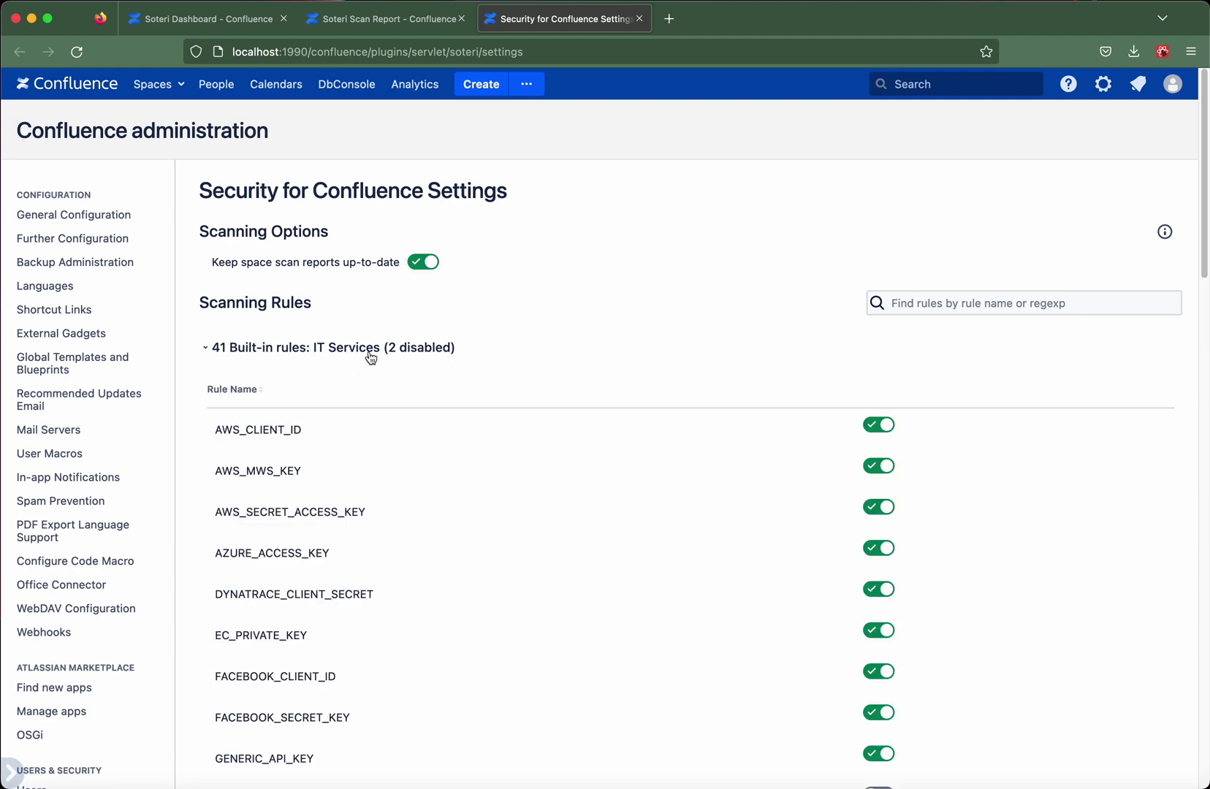
click(879, 425)
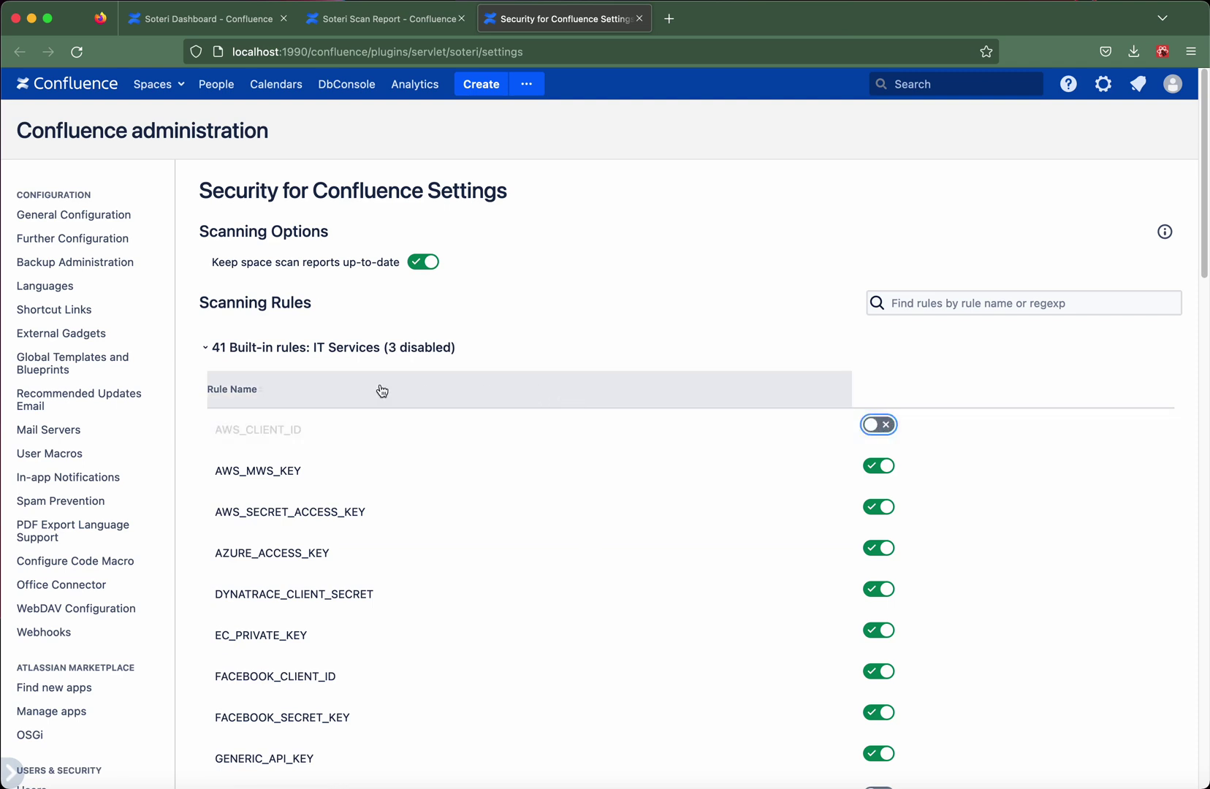
click(342, 354)
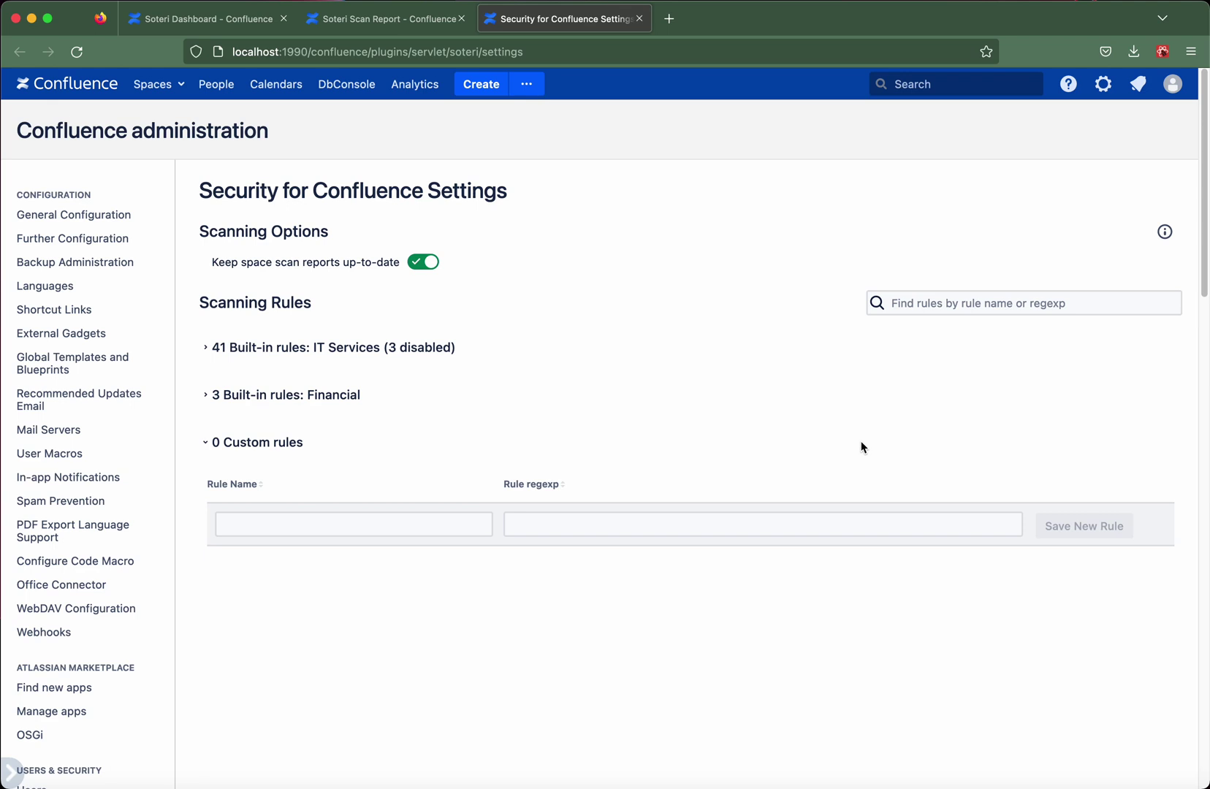
Add a custom scanning rule named BITCOIN with the regexp ^[13][a-km-zA-HJ-NP-Z0-9]{26,33}$ and save it.
click(419, 527)
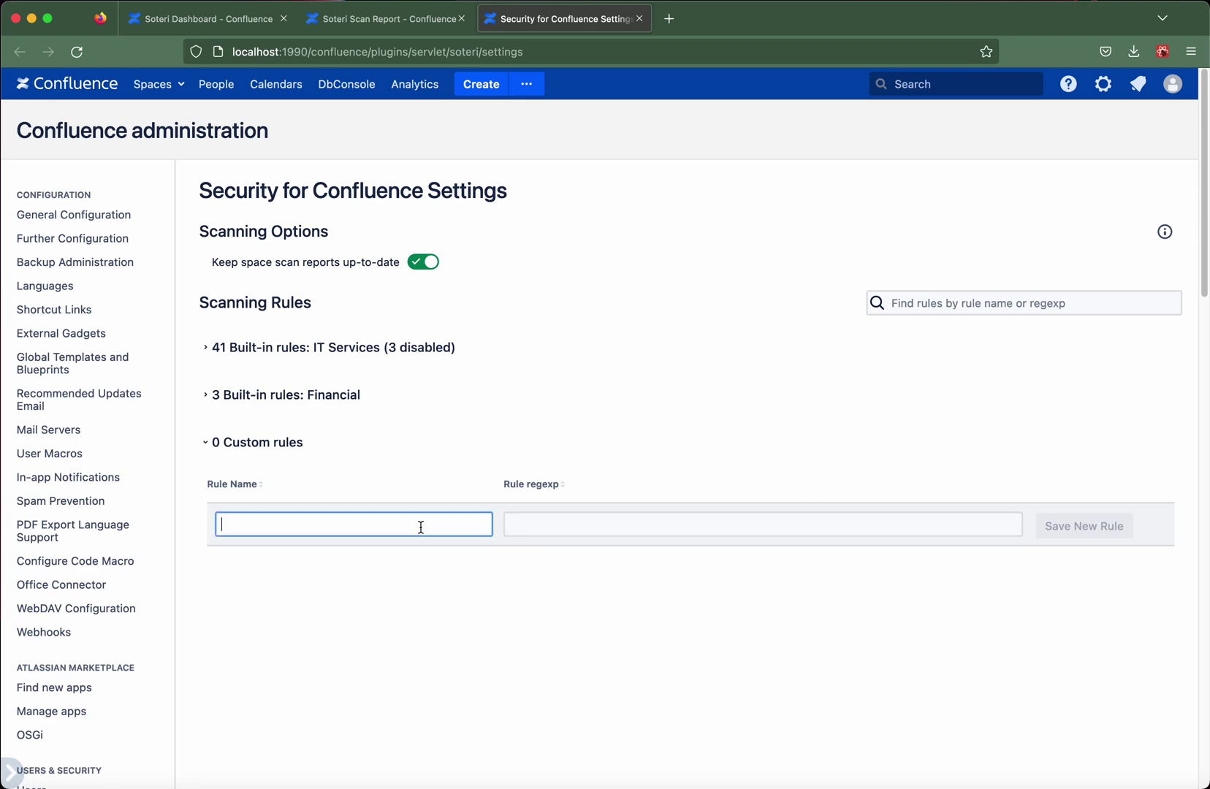
text(BITCOIN)
key(super+Tab)
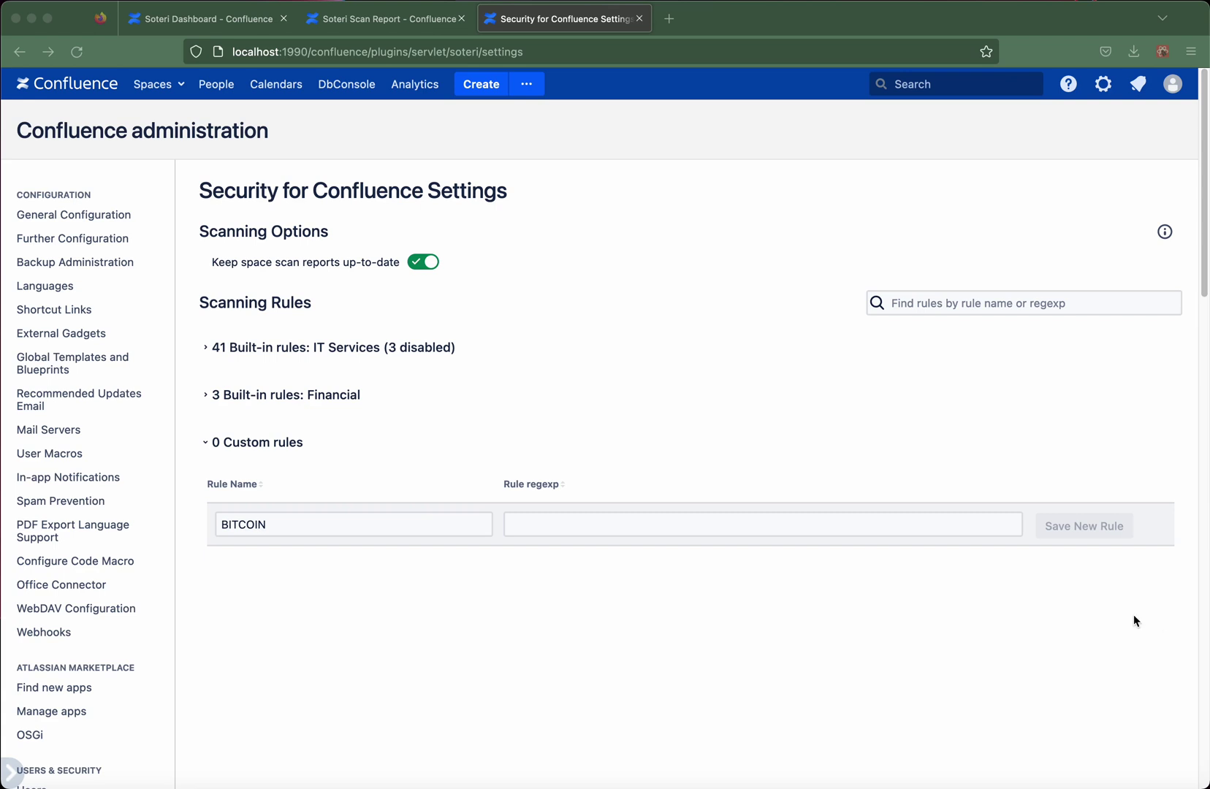
key(super+Tab)
click(848, 525)
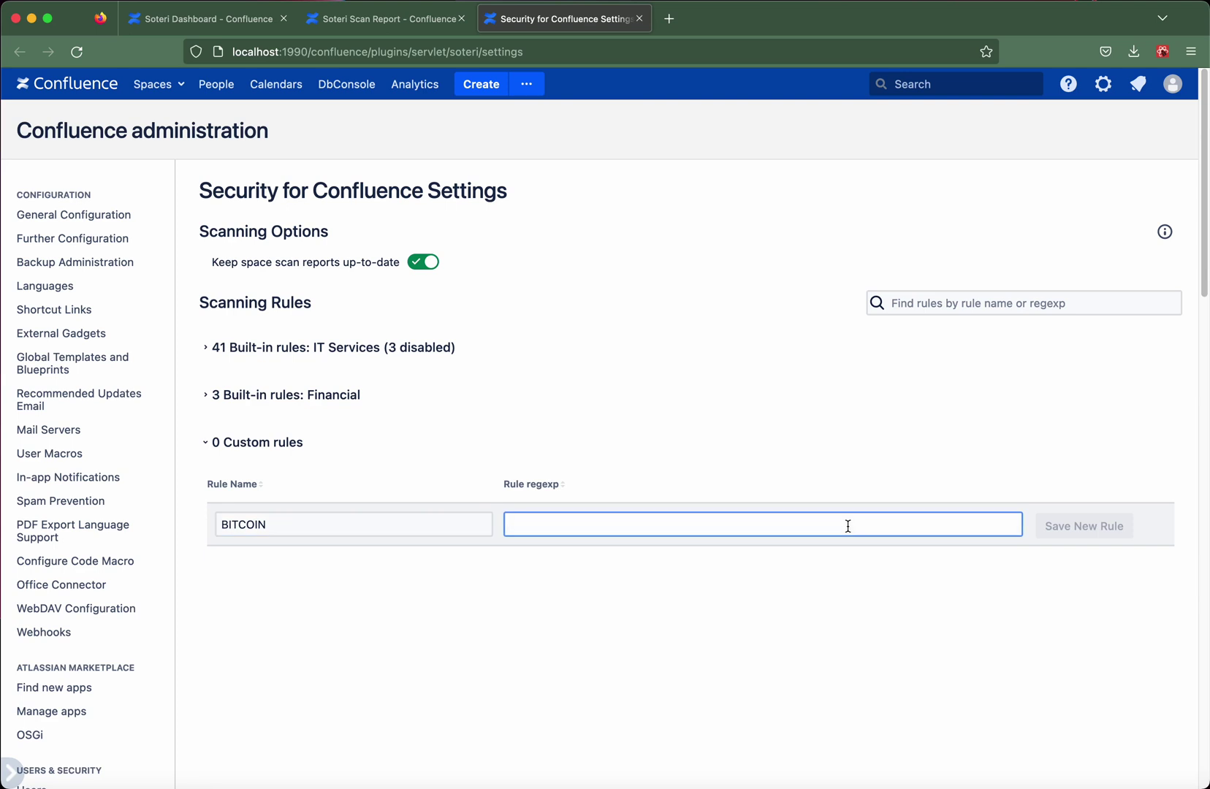
text(^[13][a-km-zA-HJ-NP-Z0-9]{26,33}$)
click(1095, 531)
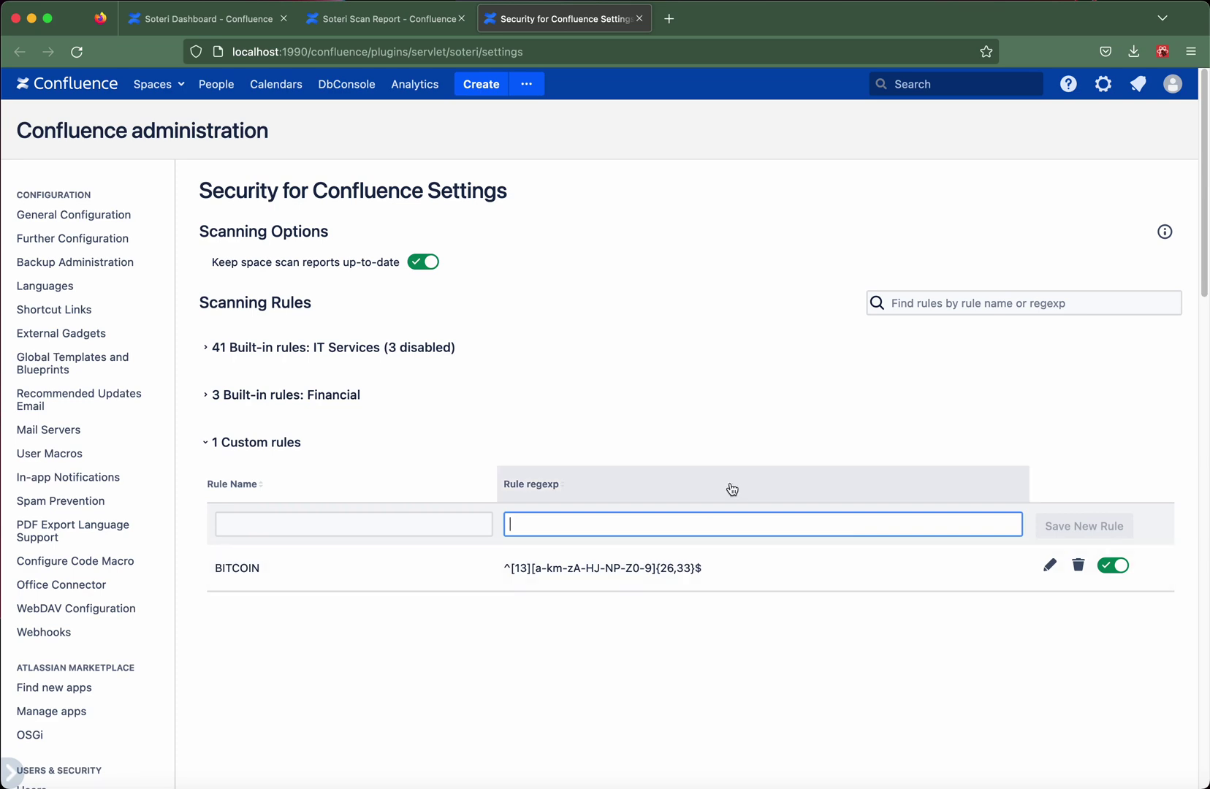
Reload the Fluidic Space scan report and the Soteri Dashboard to check their scan status.
click(385, 18)
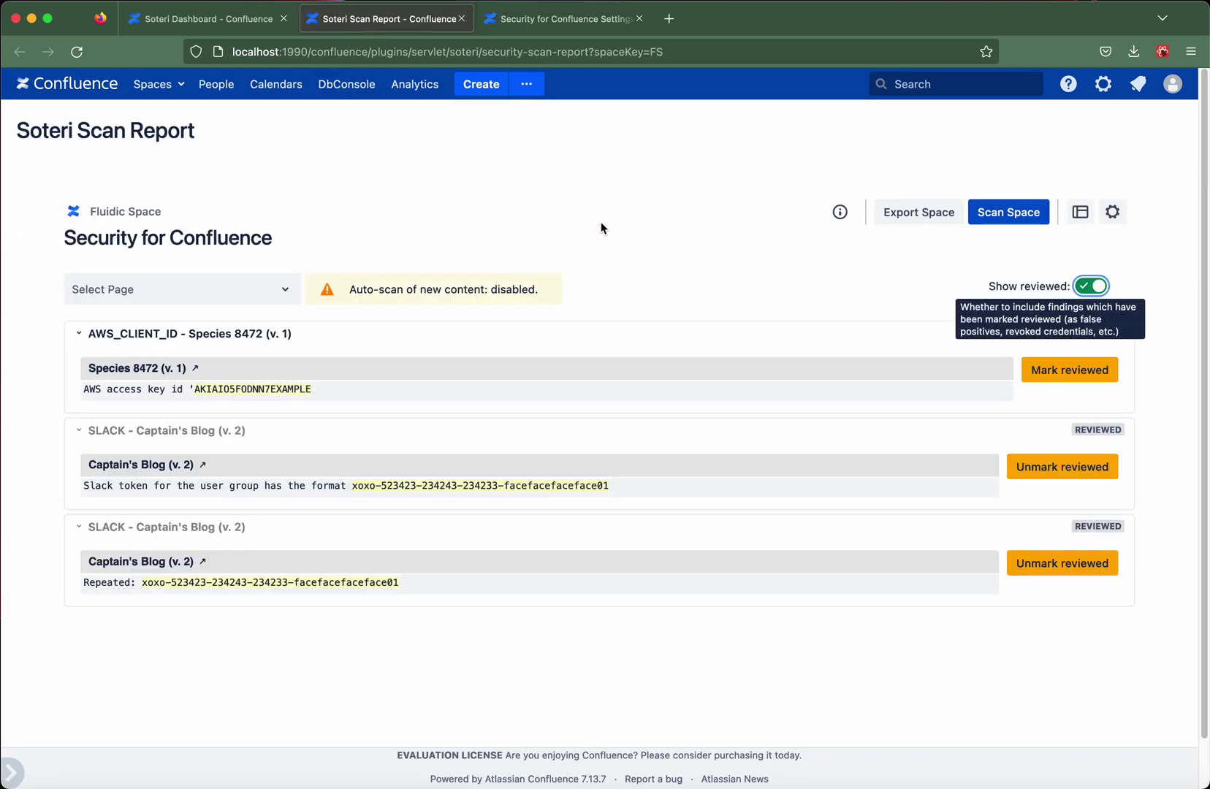
key(super+r)
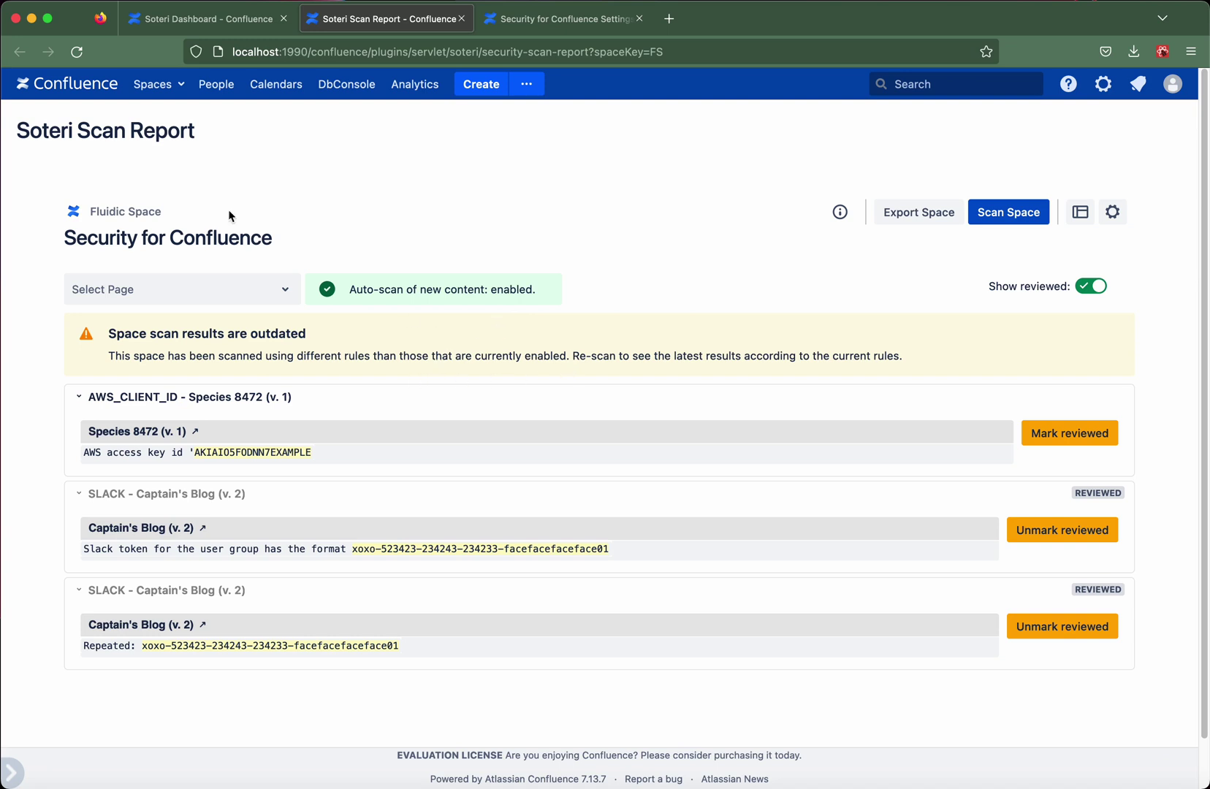
click(184, 27)
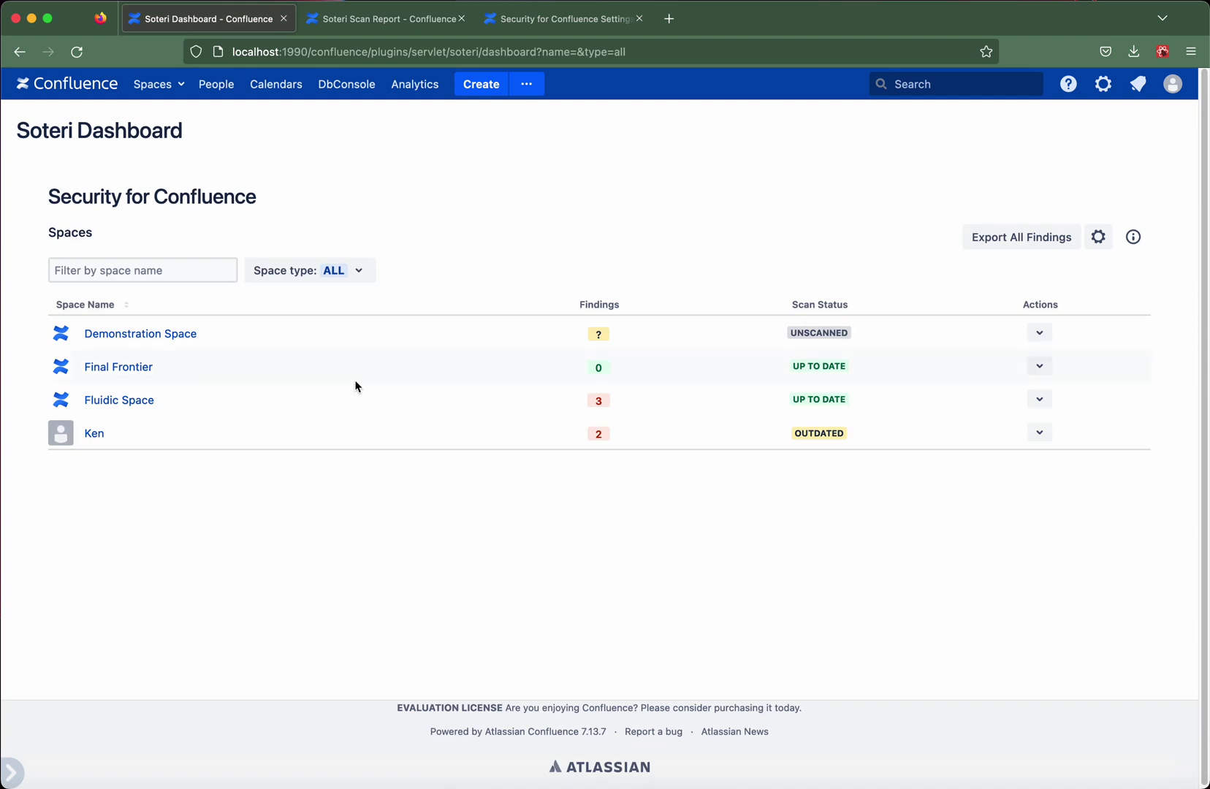
key(super+r)
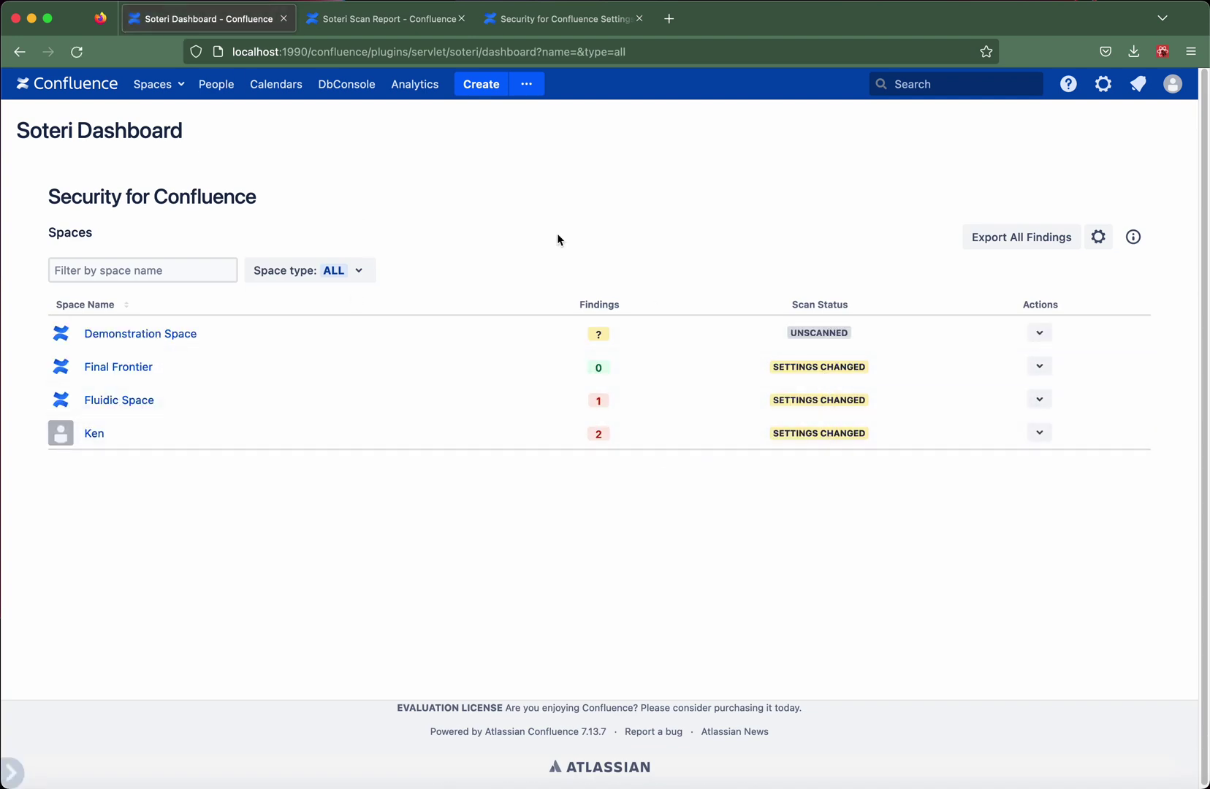
Return to the Fluidic Space scan report and rescan the space with the current rules.
click(392, 27)
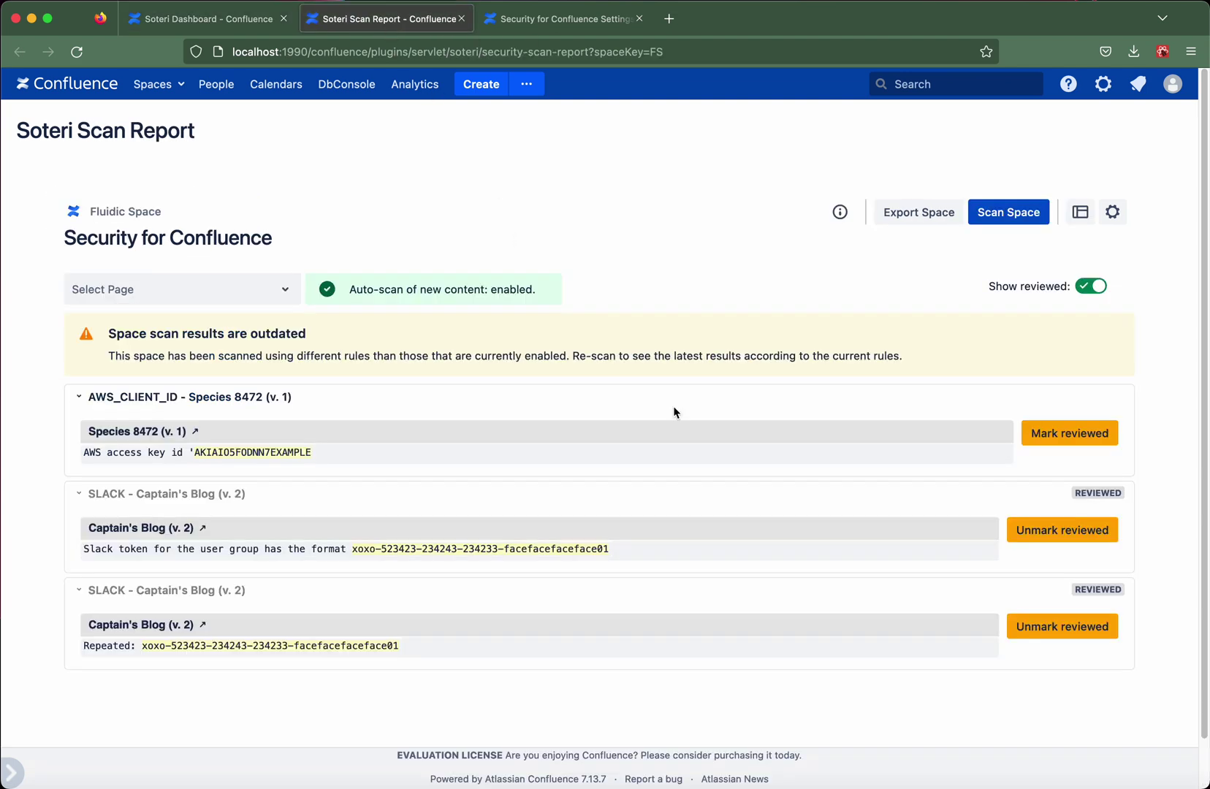
click(1002, 218)
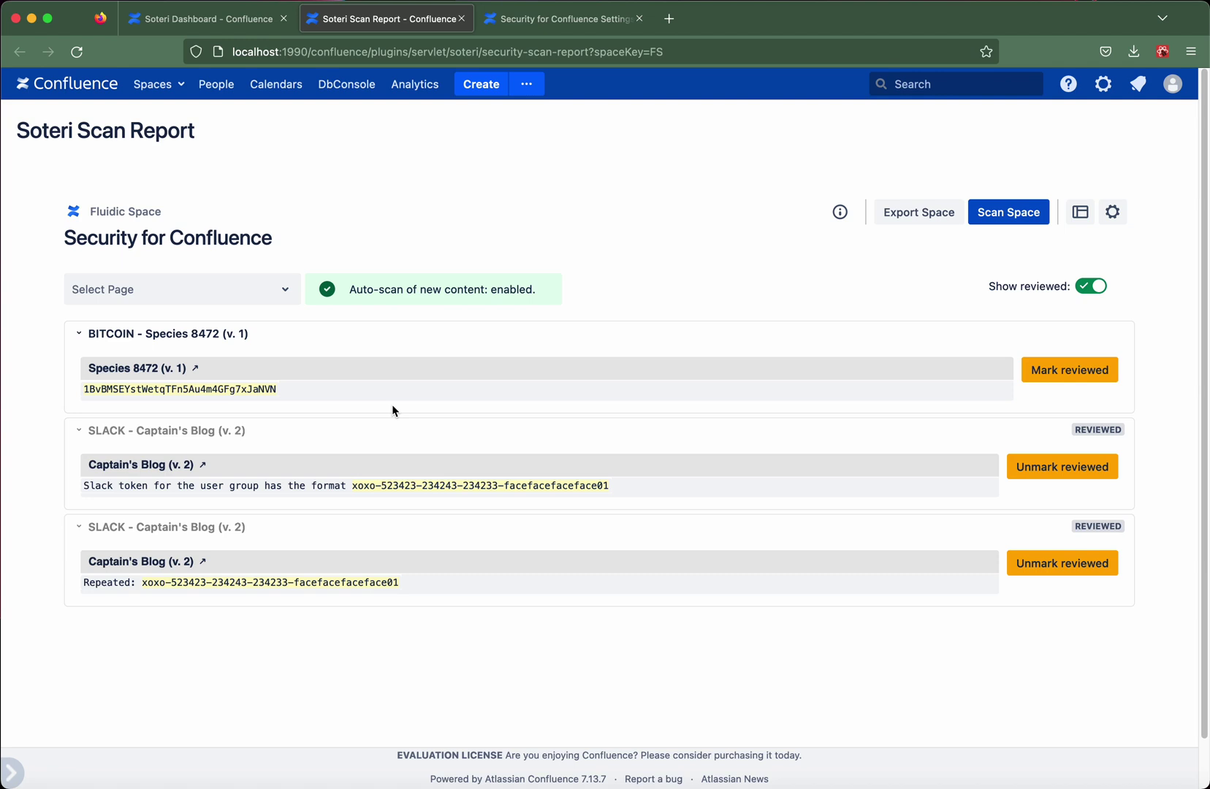
Revisit the scanning settings, and open the Security for Confluence documentation from the Soteri Dashboard.
click(571, 28)
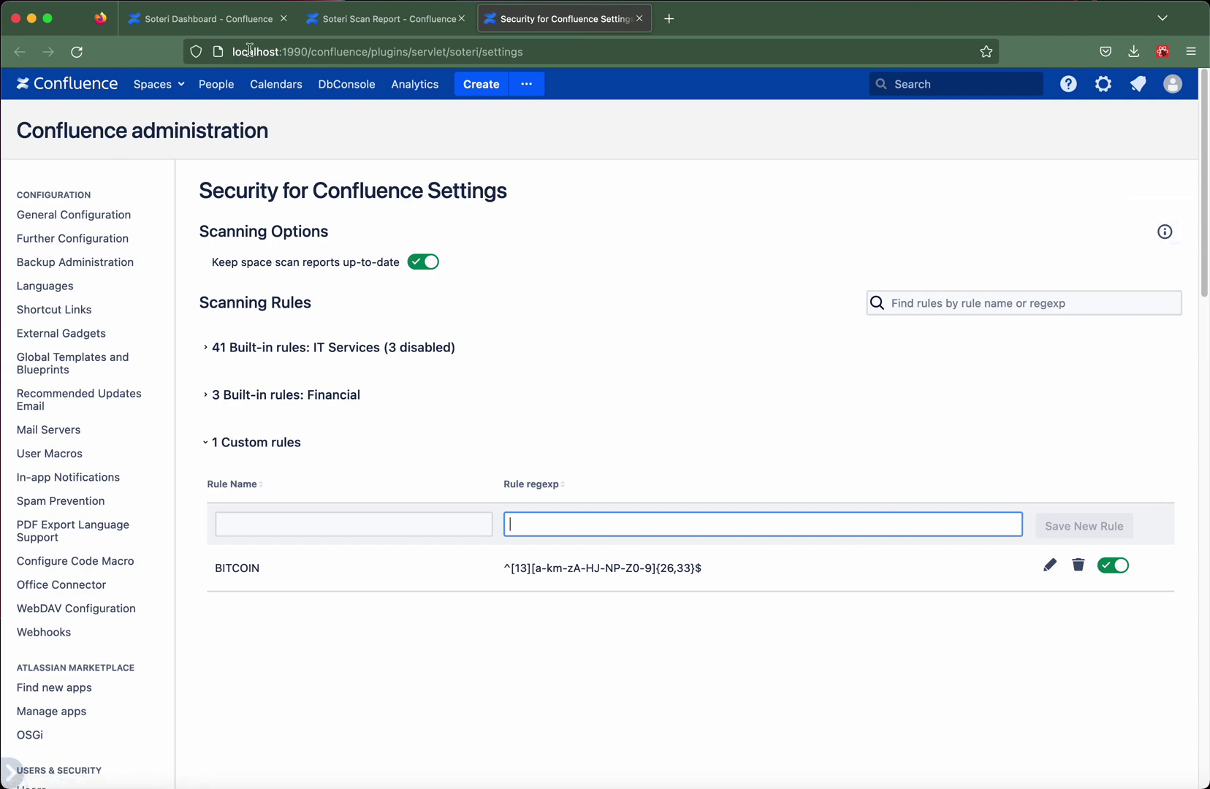
click(239, 28)
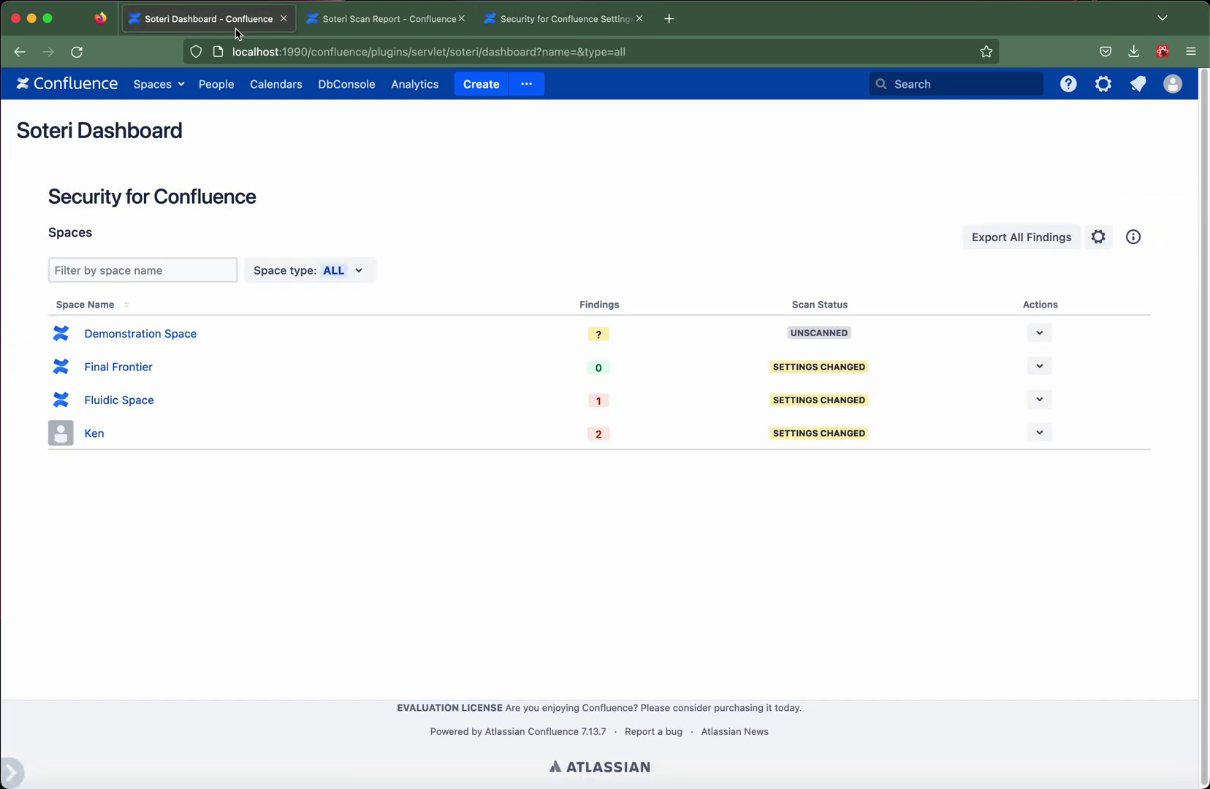
click(1136, 241)
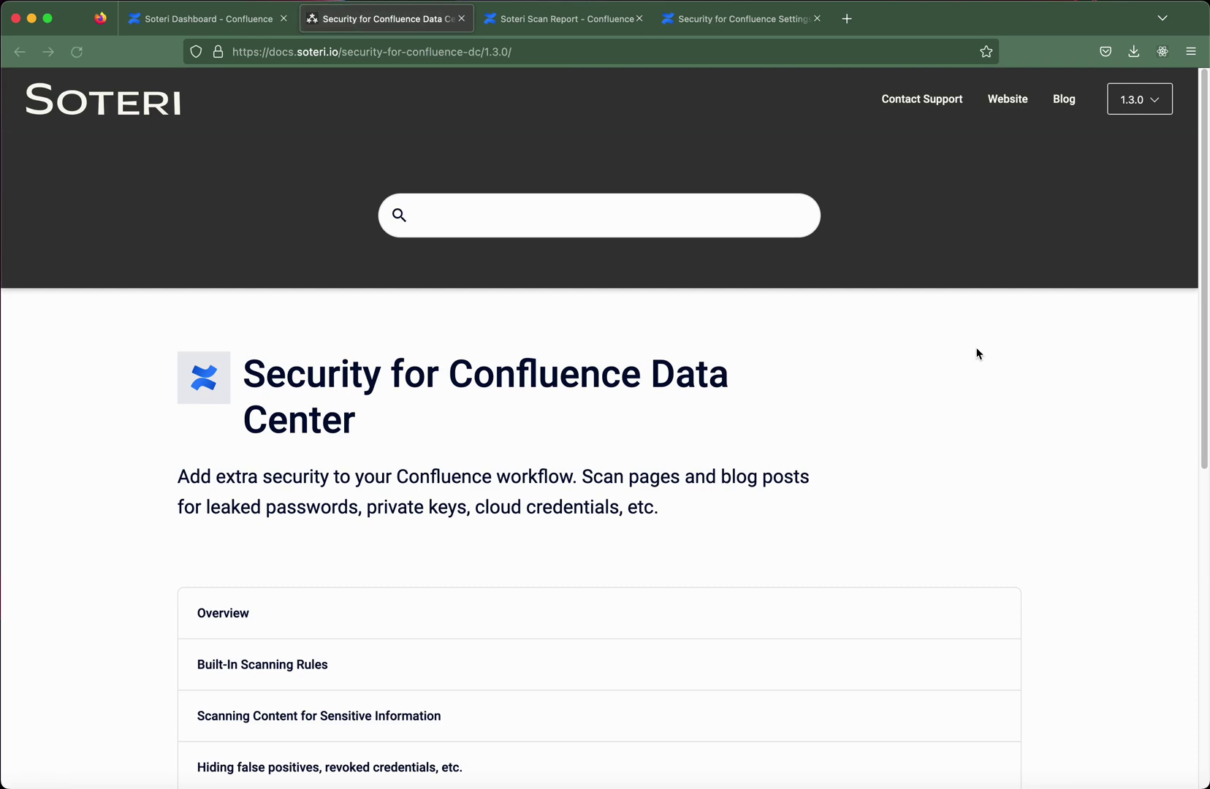